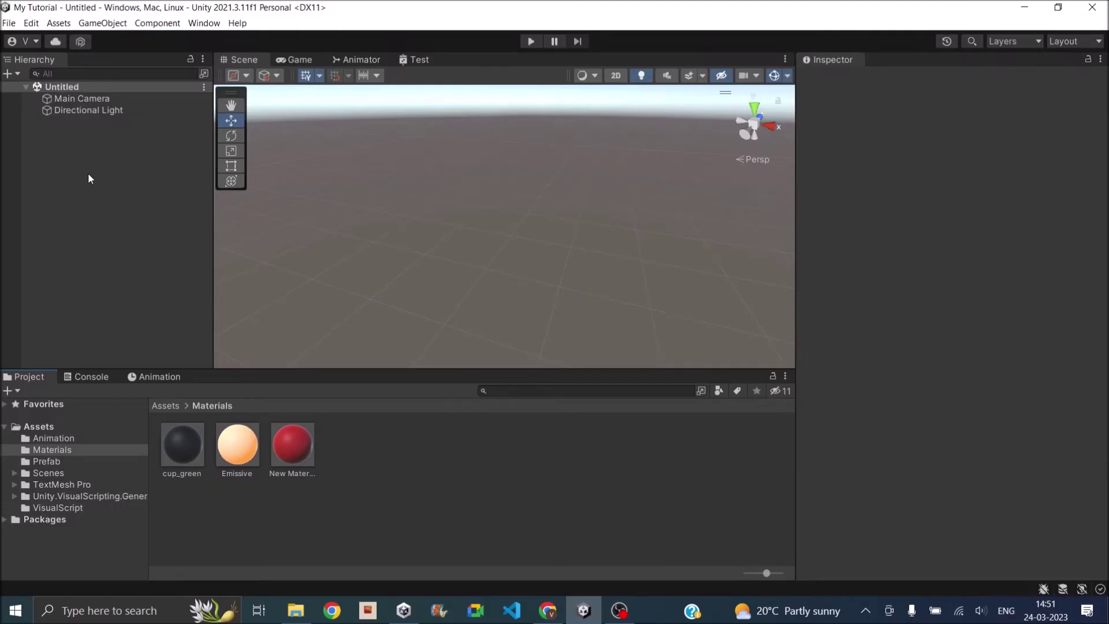
Add a 3D plane to the scene and frame it in the Scene view.
{"action": "left_click", "coordinate": [80, 110]}
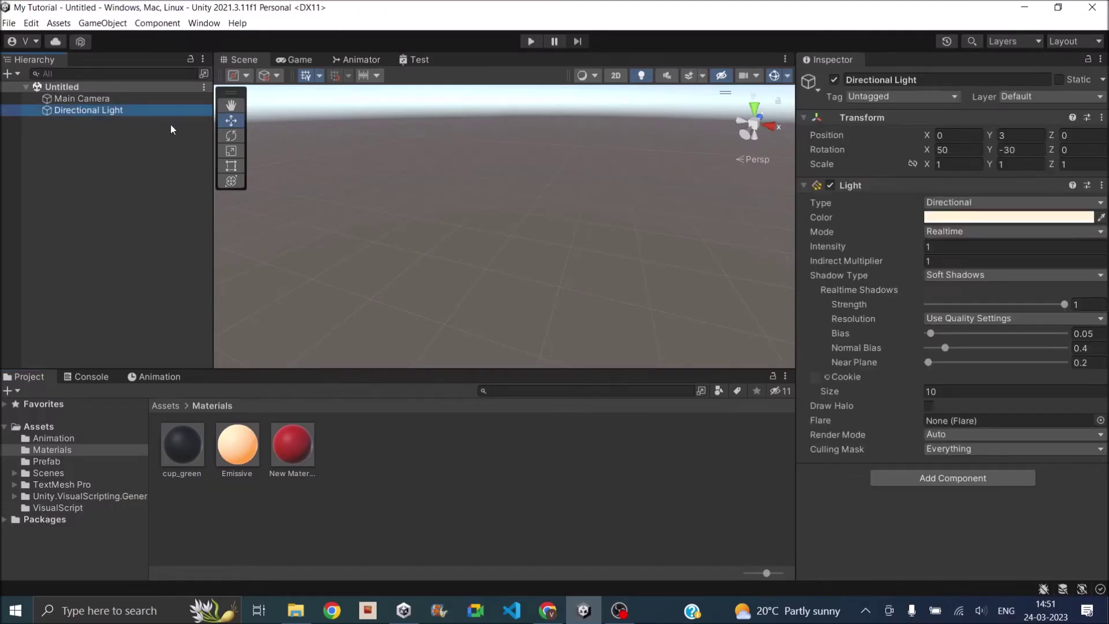
{"action": "left_click", "coordinate": [10, 73]}
{"action": "mouse_move", "coordinate": [116, 131]}
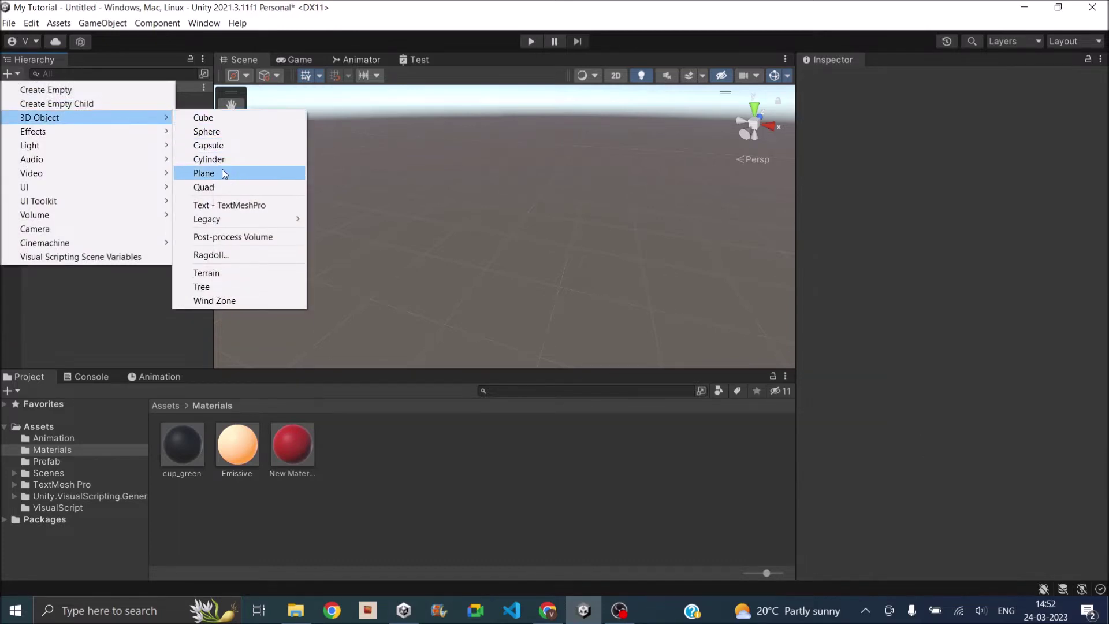
{"action": "left_click", "coordinate": [222, 168]}
{"action": "scroll", "coordinate": [497, 254], "scroll_direction": "down", "scroll_amount": 5}
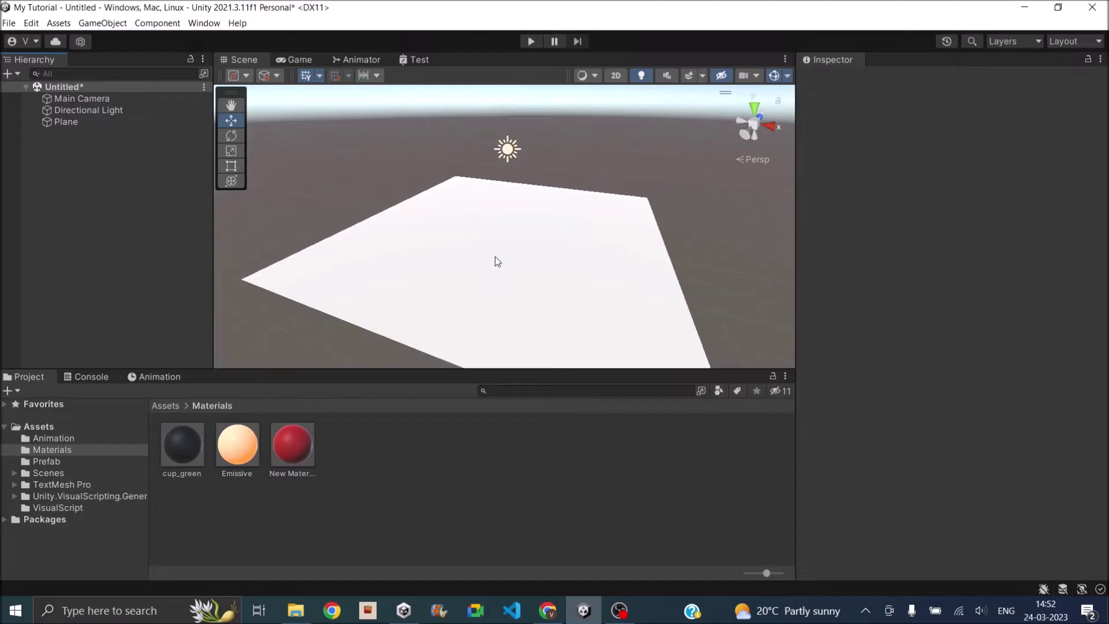
{"action": "left_click_drag", "start_coordinate": [462, 260], "coordinate": [478, 223]}
{"action": "left_click_drag", "start_coordinate": [397, 196], "coordinate": [549, 197], "text": "alt"}
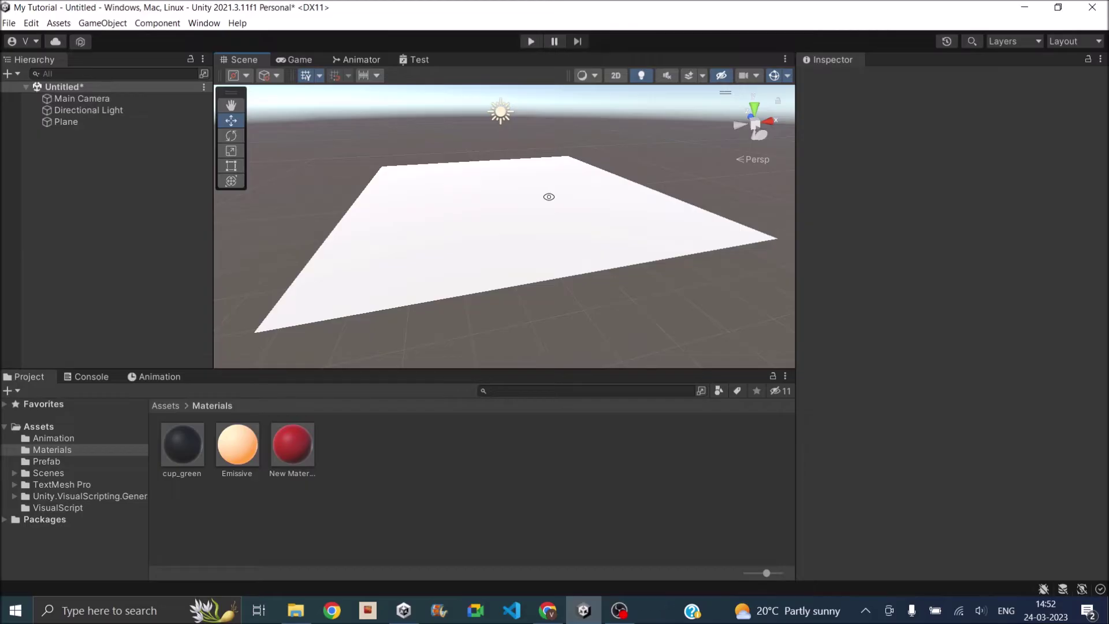
Disable the Directional Light object.
{"action": "left_click", "coordinate": [105, 110]}
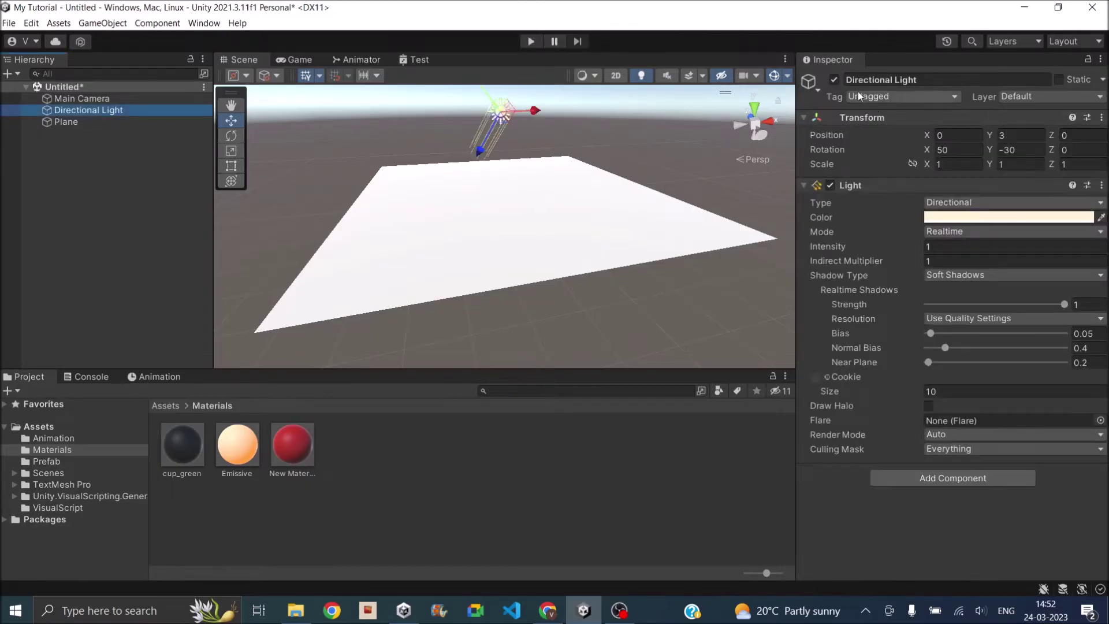
{"action": "left_click", "coordinate": [833, 80]}
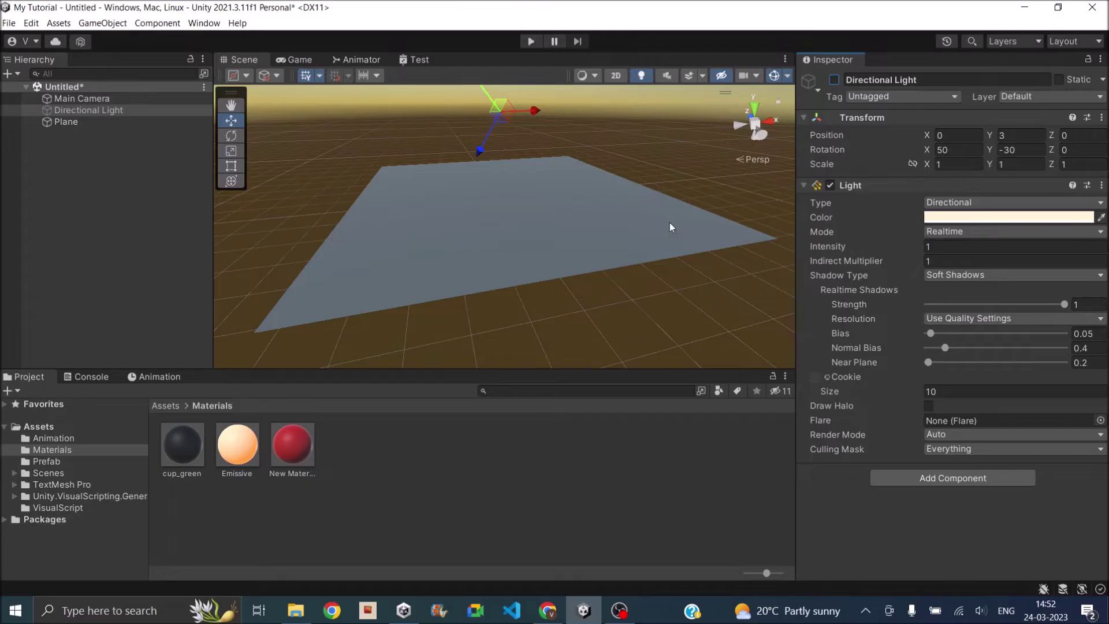
Set the skybox material to None in the environment settings of the Lighting window.
{"action": "left_click", "coordinate": [208, 23]}
{"action": "mouse_move", "coordinate": [300, 256]}
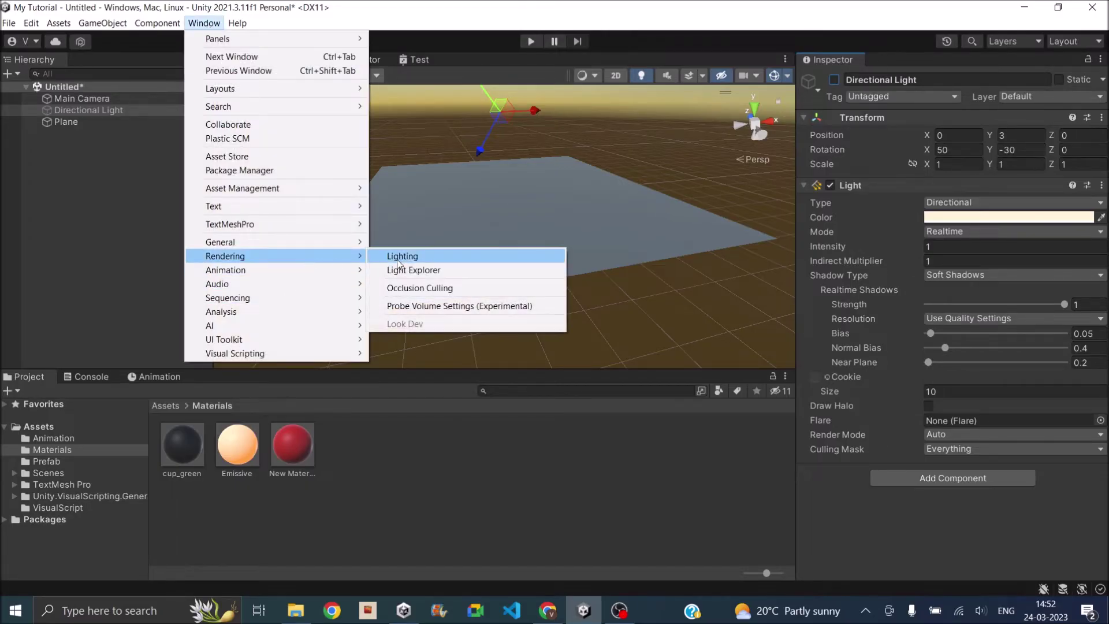
{"action": "left_click", "coordinate": [399, 257]}
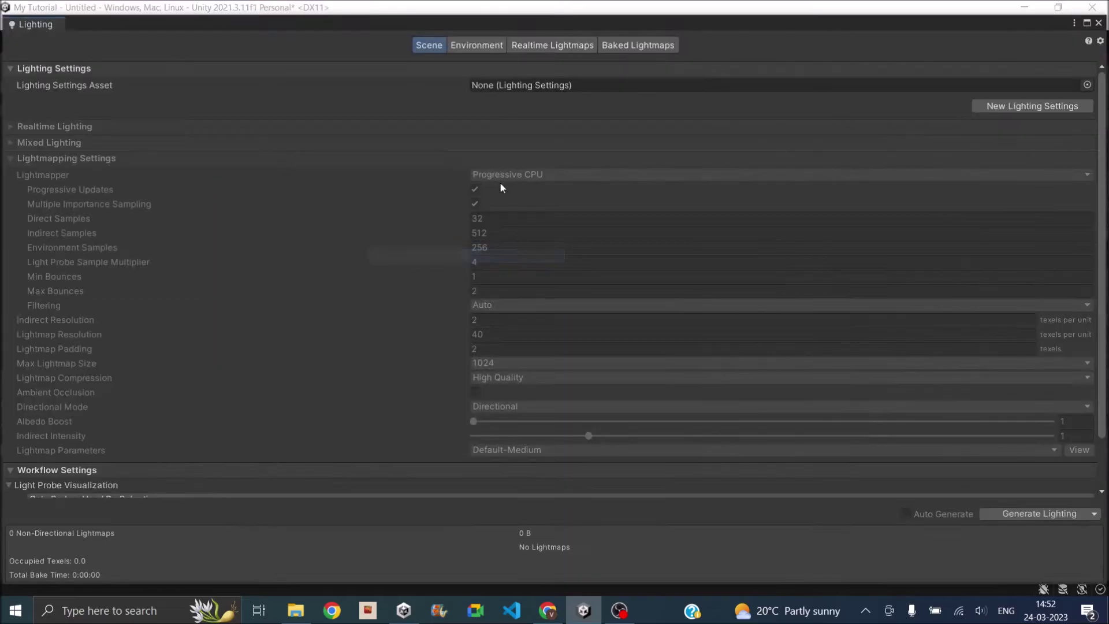
{"action": "left_click", "coordinate": [483, 46]}
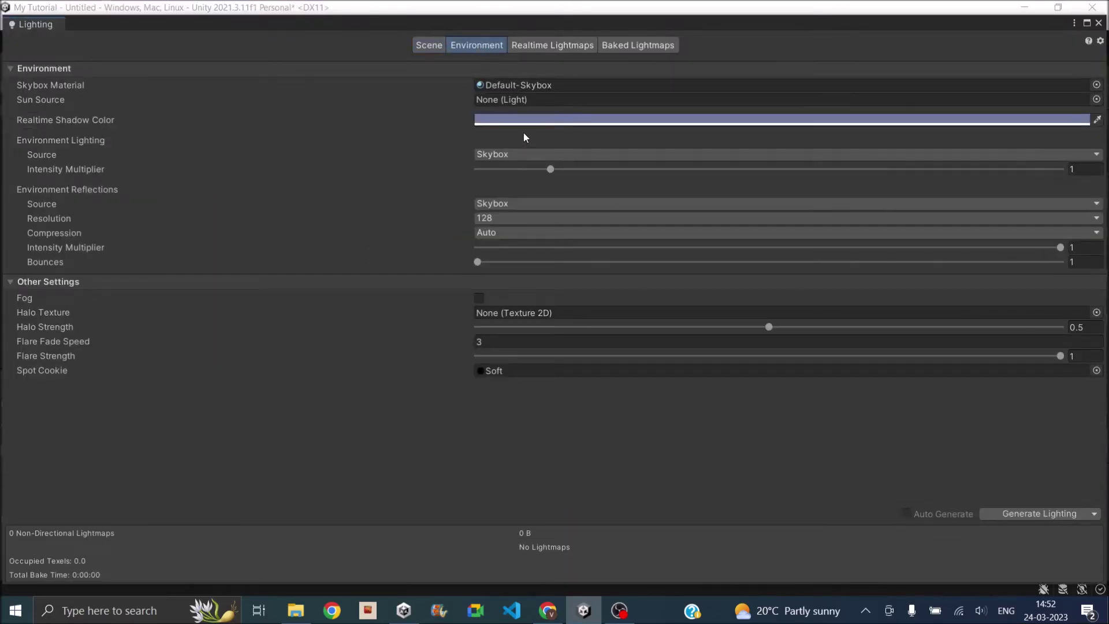
{"action": "left_click", "coordinate": [1097, 85]}
{"action": "scroll", "coordinate": [1037, 176], "scroll_direction": "down", "scroll_amount": 3}
{"action": "scroll", "coordinate": [1017, 162], "scroll_direction": "up", "scroll_amount": 3}
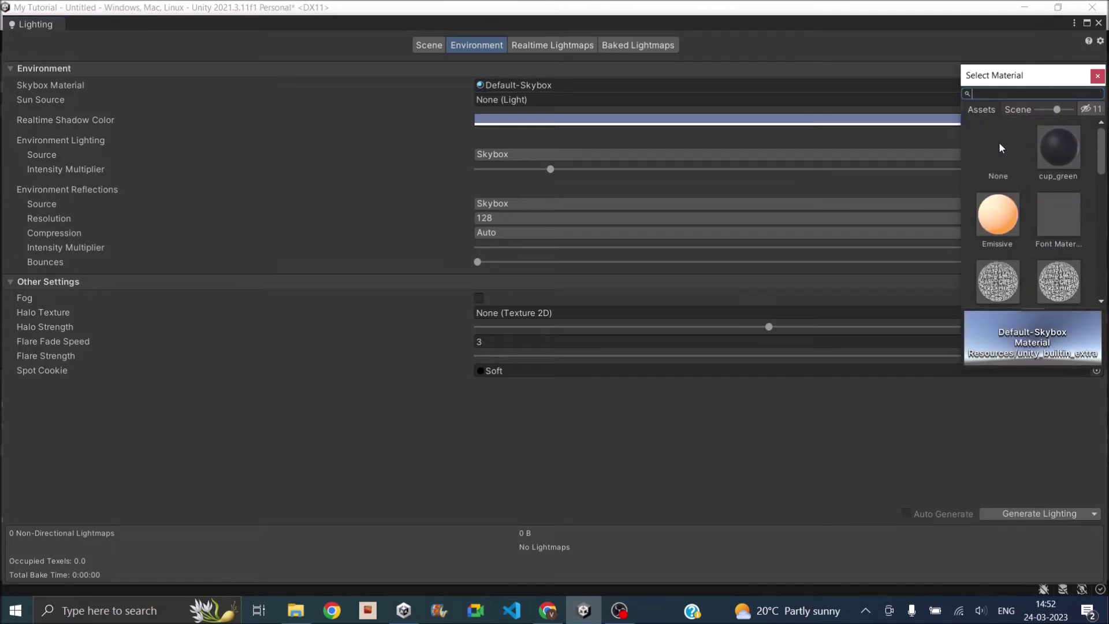
{"action": "double_click", "coordinate": [1000, 142]}
Set the environment lighting source to Color with a black ambient color (RGB 0, 0, 0).
{"action": "left_click", "coordinate": [496, 155]}
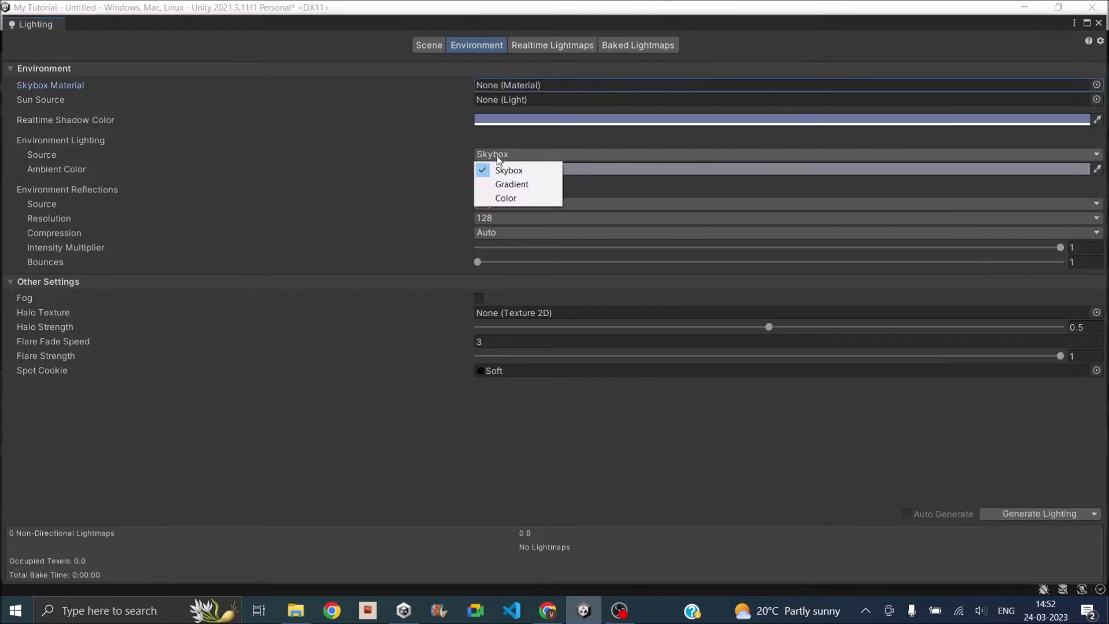
{"action": "left_click", "coordinate": [512, 198]}
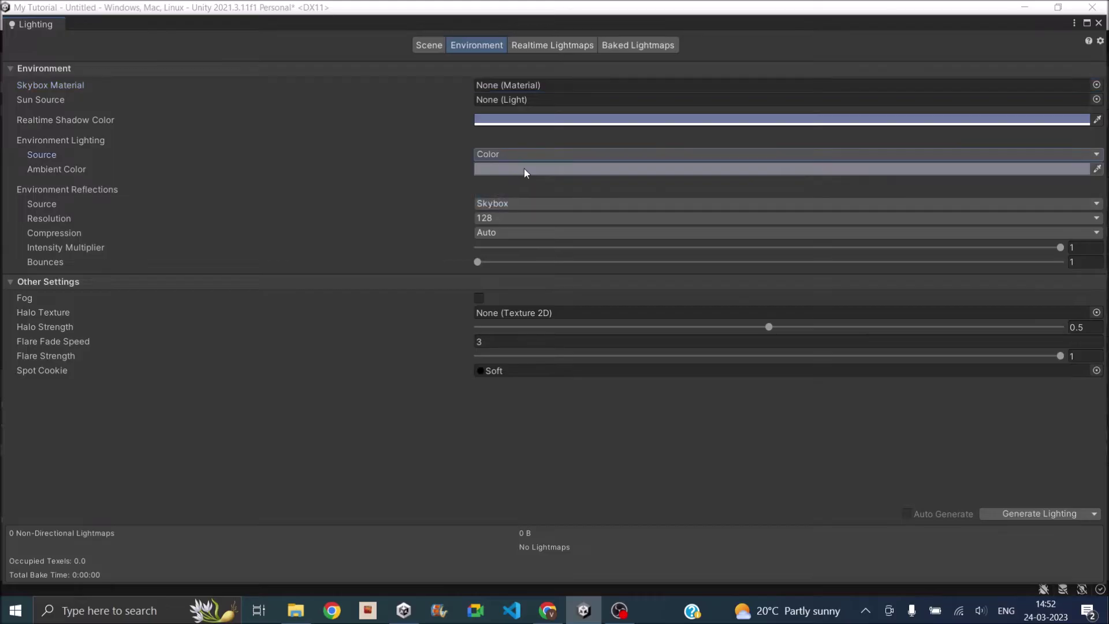
{"action": "left_click", "coordinate": [520, 168]}
{"action": "left_click", "coordinate": [568, 321]}
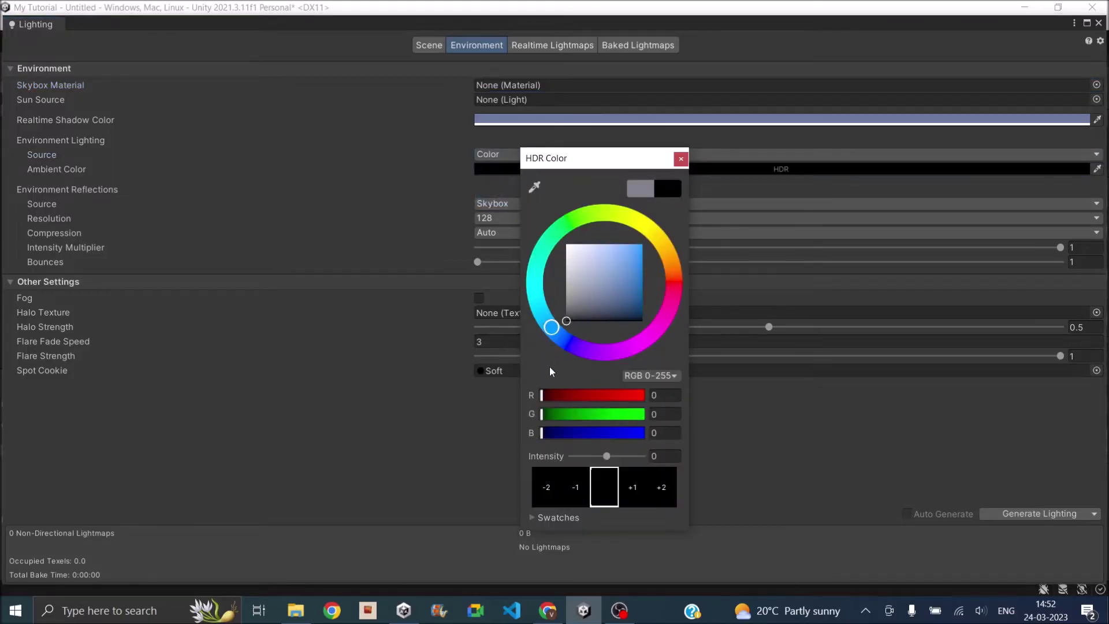
{"action": "left_click", "coordinate": [681, 158]}
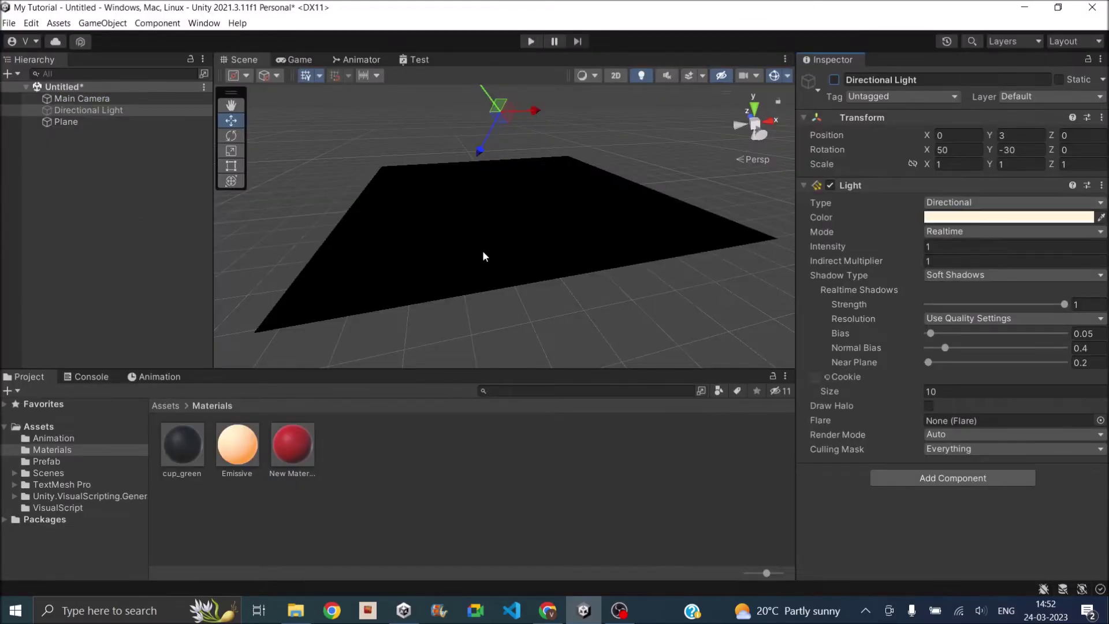
Re-enable the Directional Light and change its light color to red.
{"action": "left_click", "coordinate": [835, 80]}
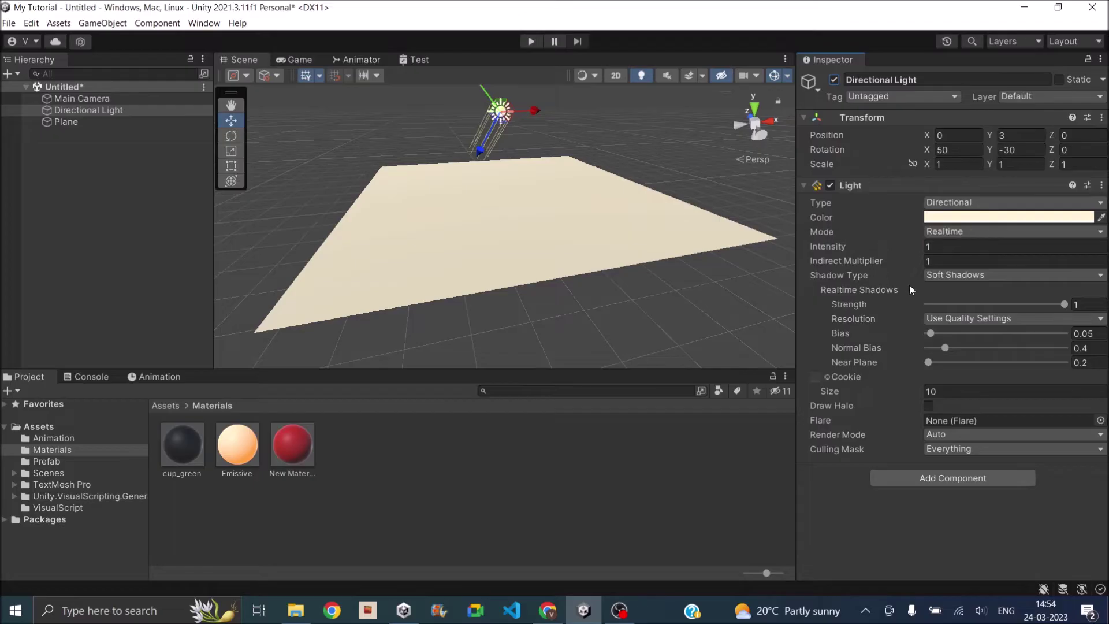
{"action": "left_click", "coordinate": [982, 220]}
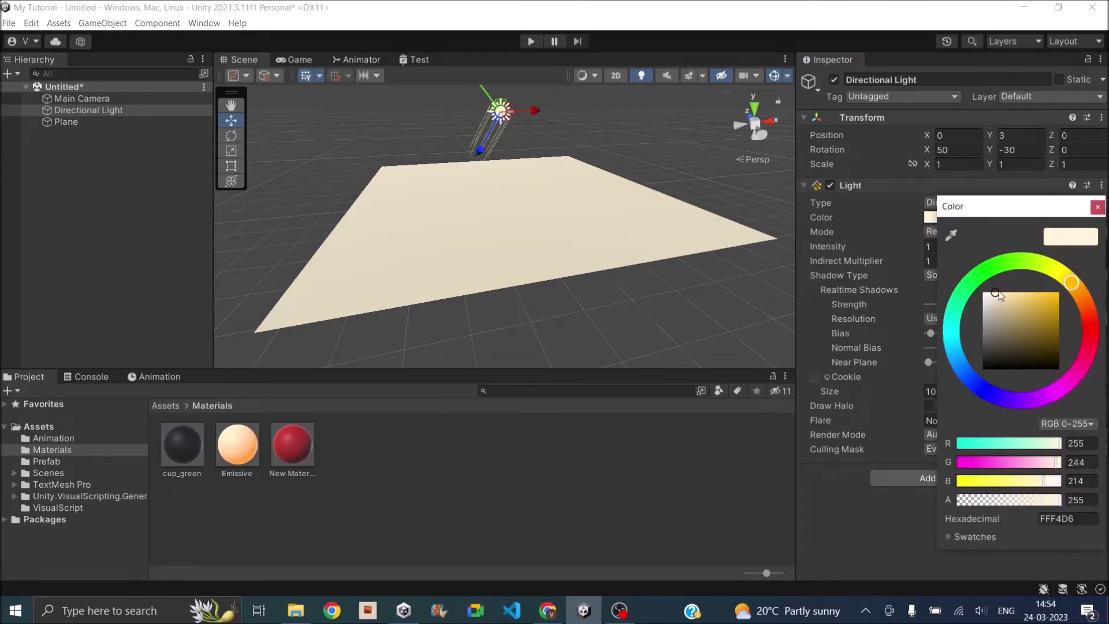
{"action": "left_click_drag", "start_coordinate": [1077, 290], "coordinate": [1090, 346]}
{"action": "left_click", "coordinate": [1060, 293]}
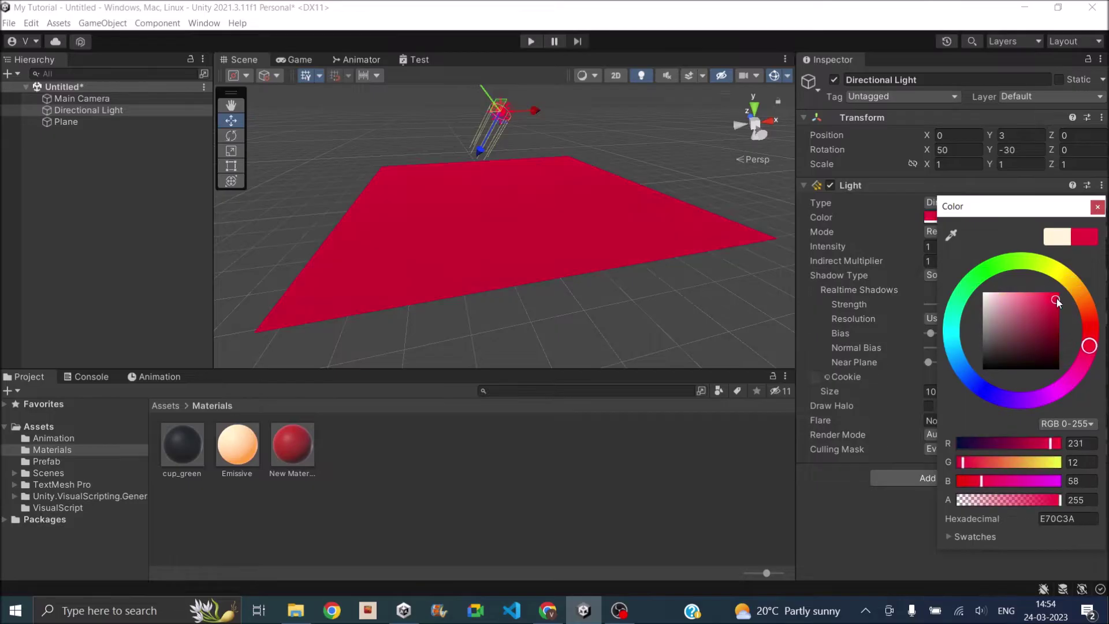
{"action": "left_click", "coordinate": [957, 230]}
Keep the light's mode at Realtime and try an intensity of 10 before restoring it to 1.
{"action": "left_click", "coordinate": [957, 231]}
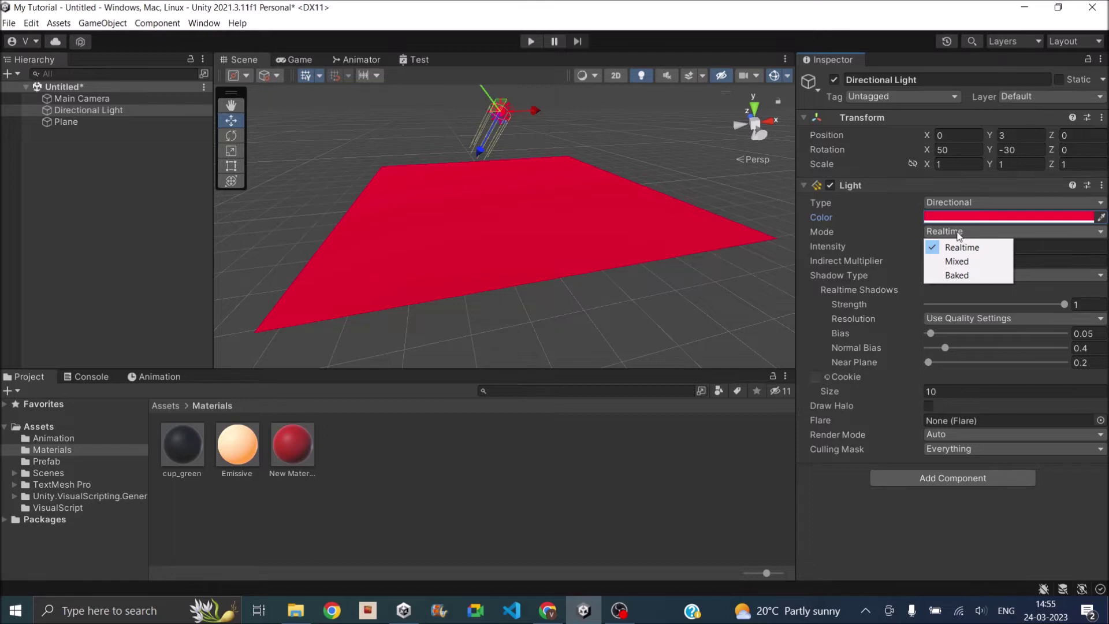
{"action": "left_click", "coordinate": [960, 248]}
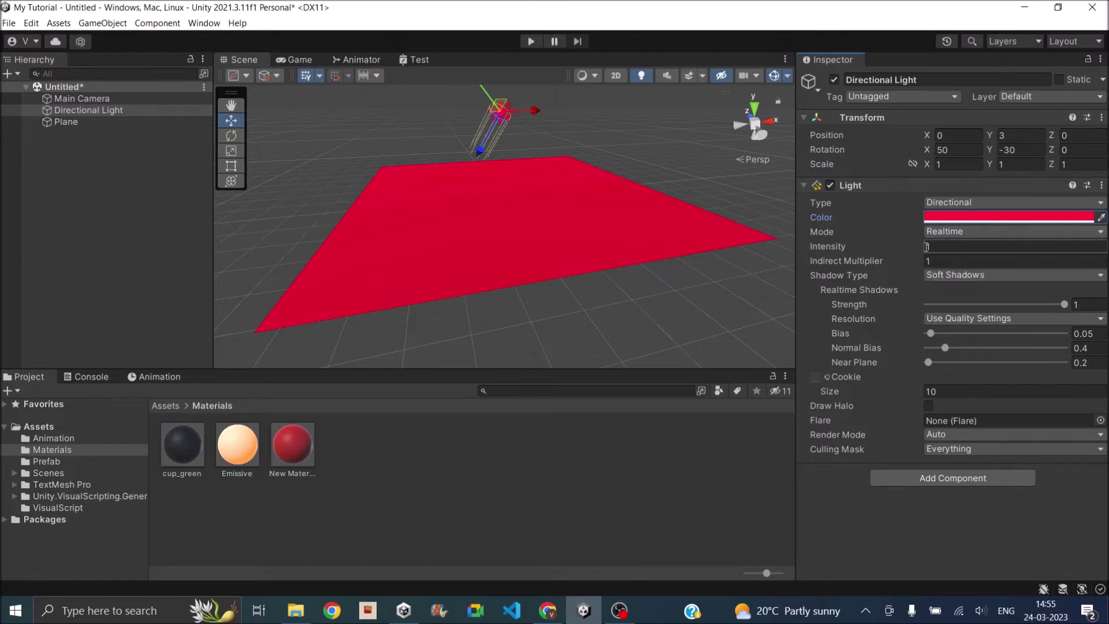
{"action": "left_click", "coordinate": [934, 248]}
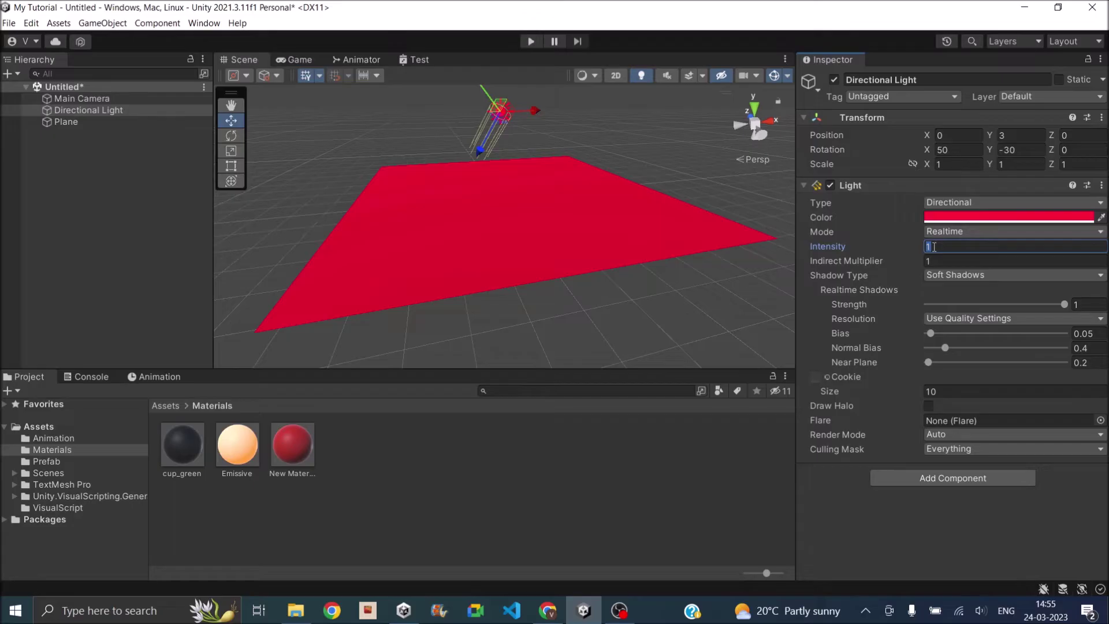
{"action": "type", "text": "10"}
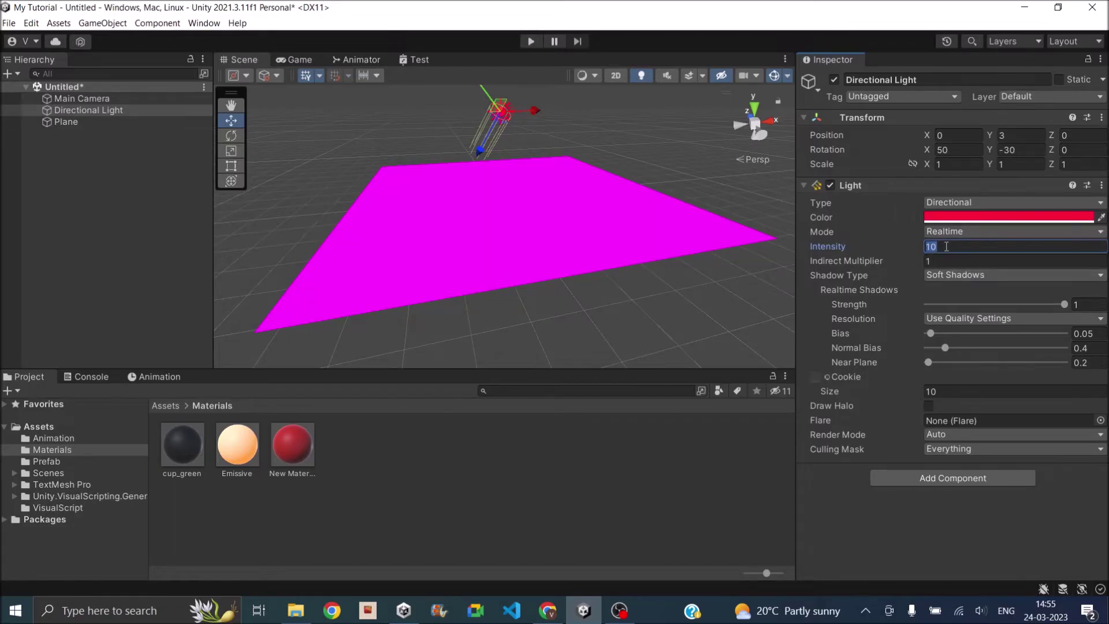
{"action": "key", "text": "BackSpace"}
{"action": "key", "text": "Tab"}
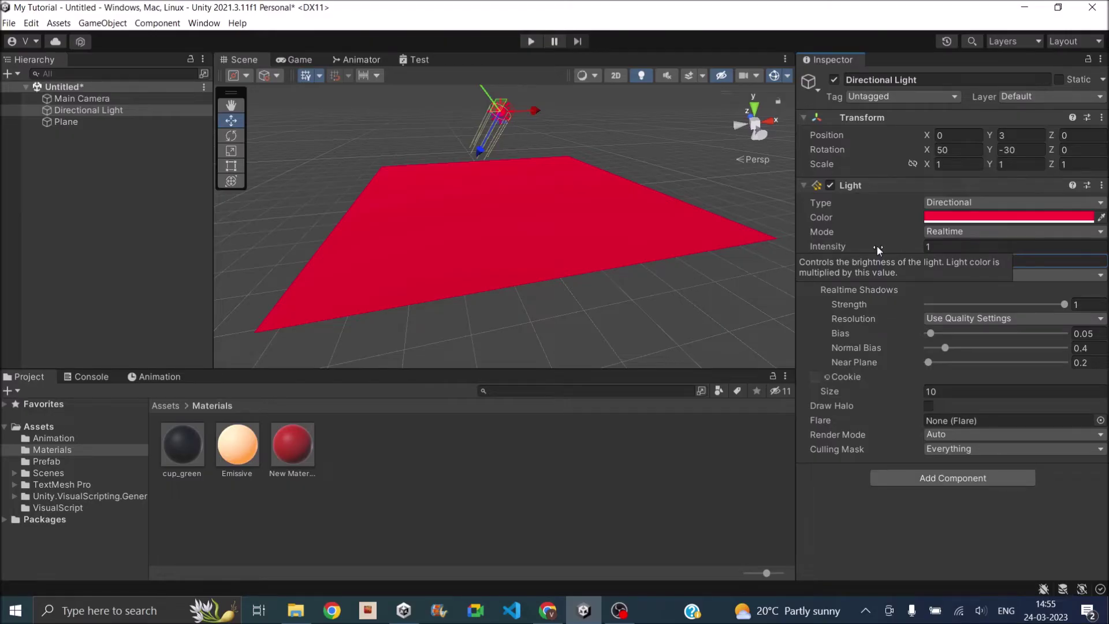
Examine the light's shadow type and culling mask options without changing them.
{"action": "left_click", "coordinate": [999, 275]}
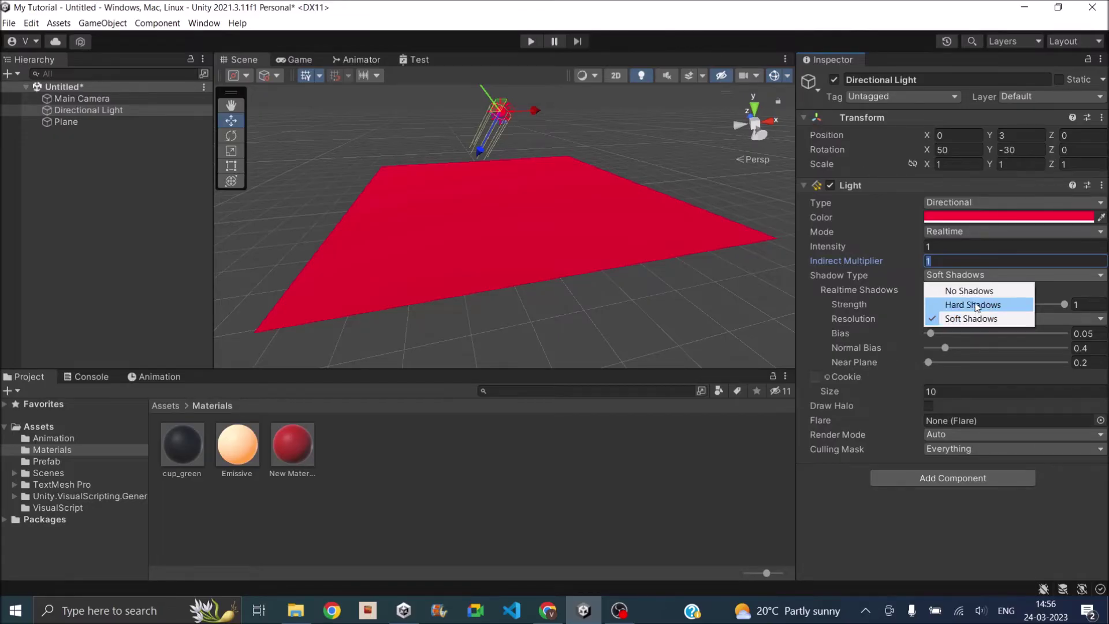
{"action": "left_click", "coordinate": [799, 310]}
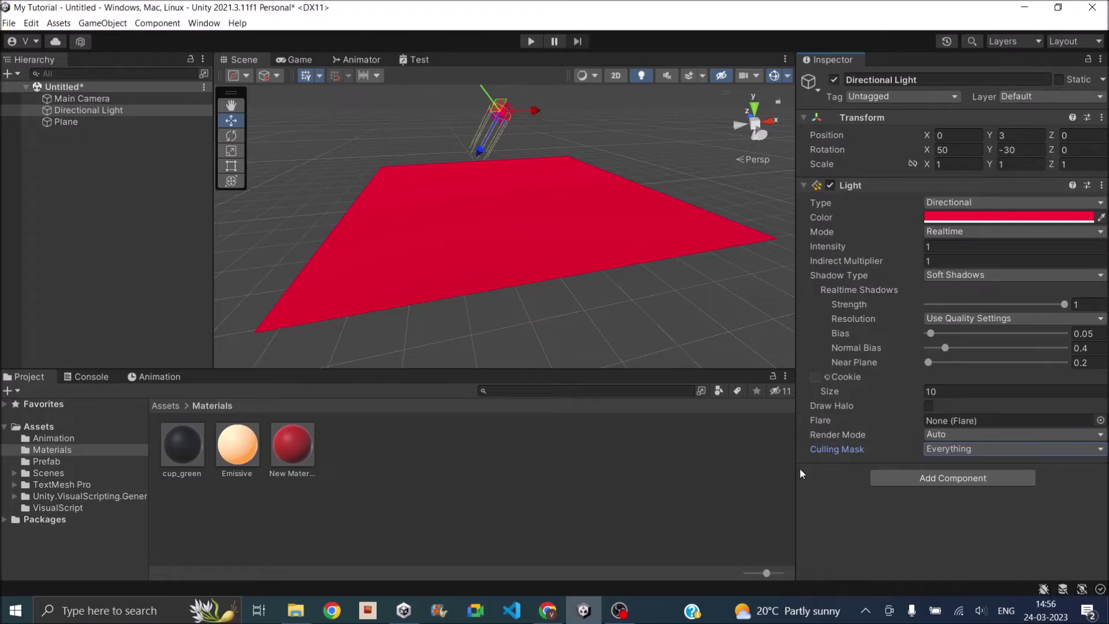
{"action": "left_click", "coordinate": [996, 451]}
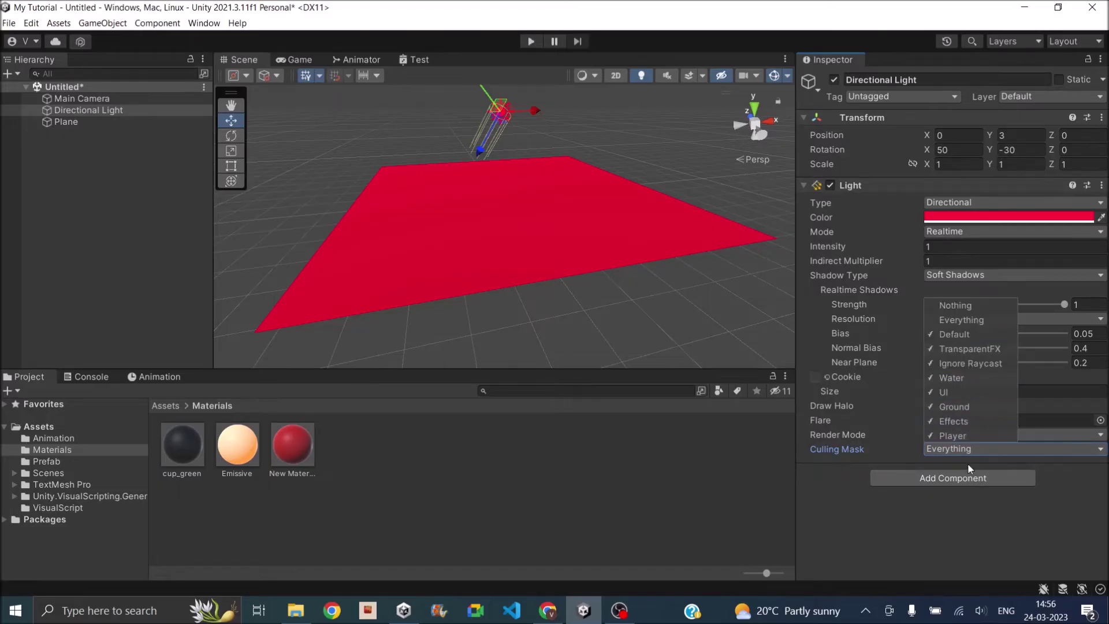
{"action": "left_click", "coordinate": [875, 555]}
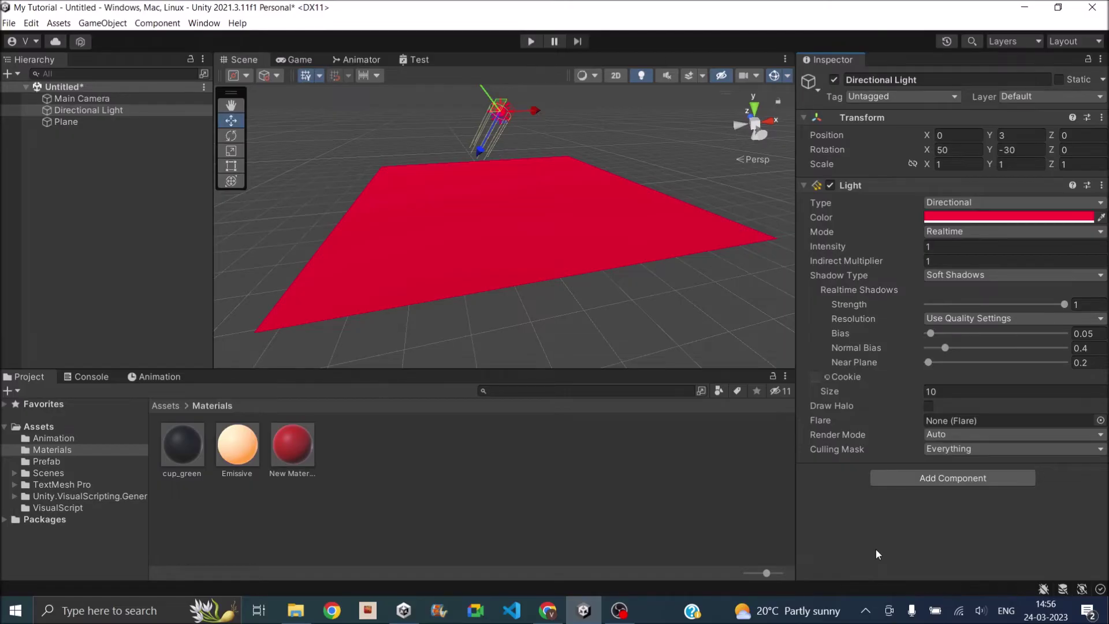
Switch the light's type to Spot and inspect its cone over the plane.
{"action": "left_click", "coordinate": [961, 202]}
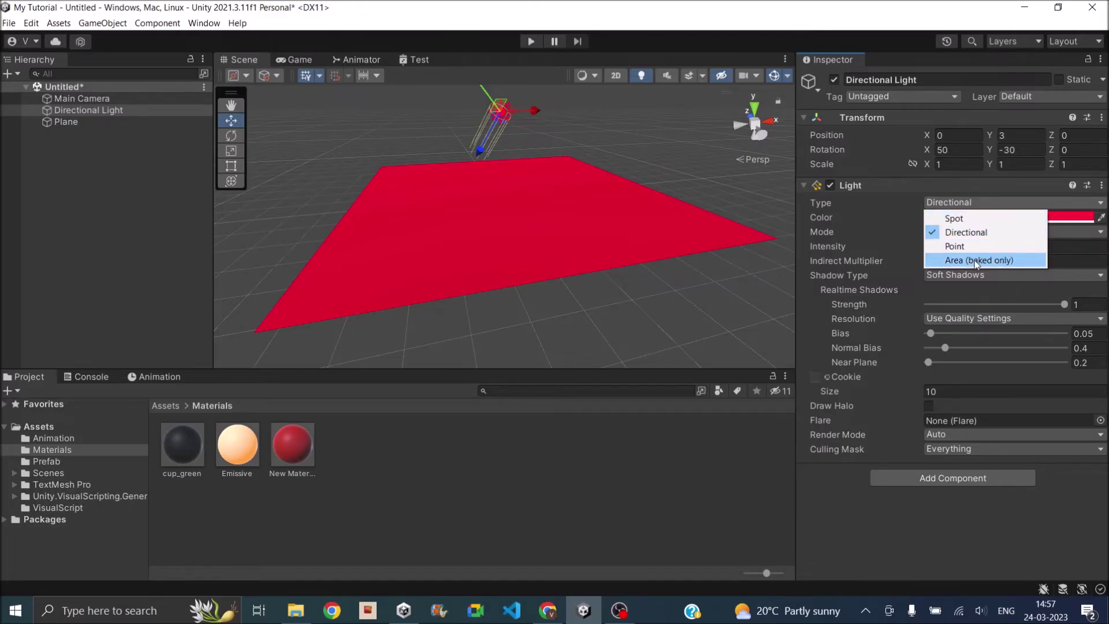
{"action": "left_click", "coordinate": [962, 217]}
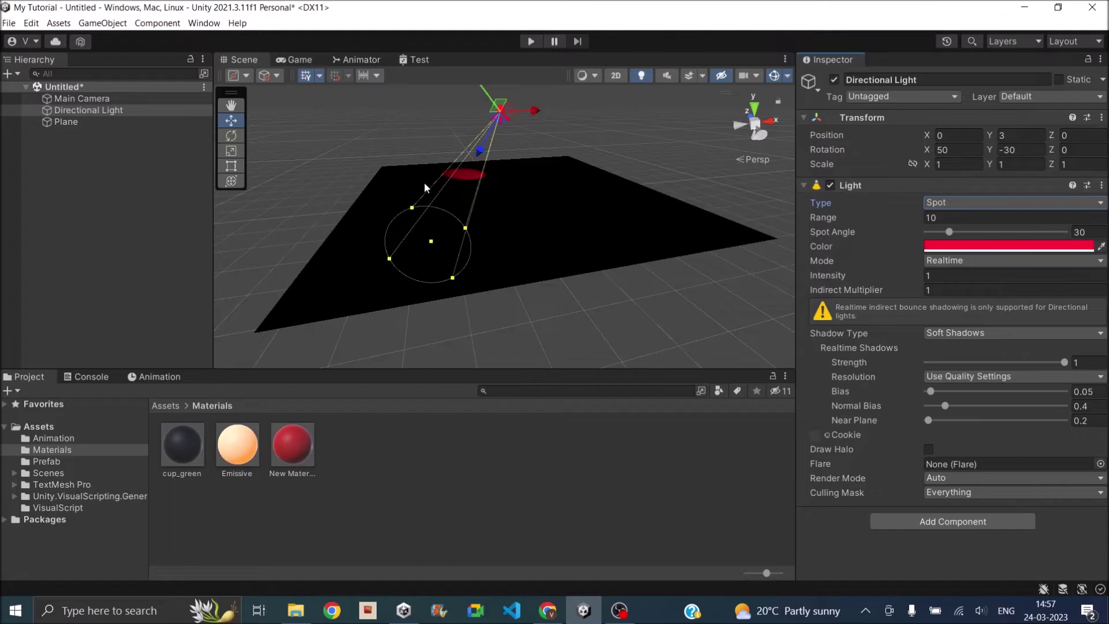
{"action": "left_click_drag", "start_coordinate": [424, 182], "coordinate": [731, 306], "text": "alt"}
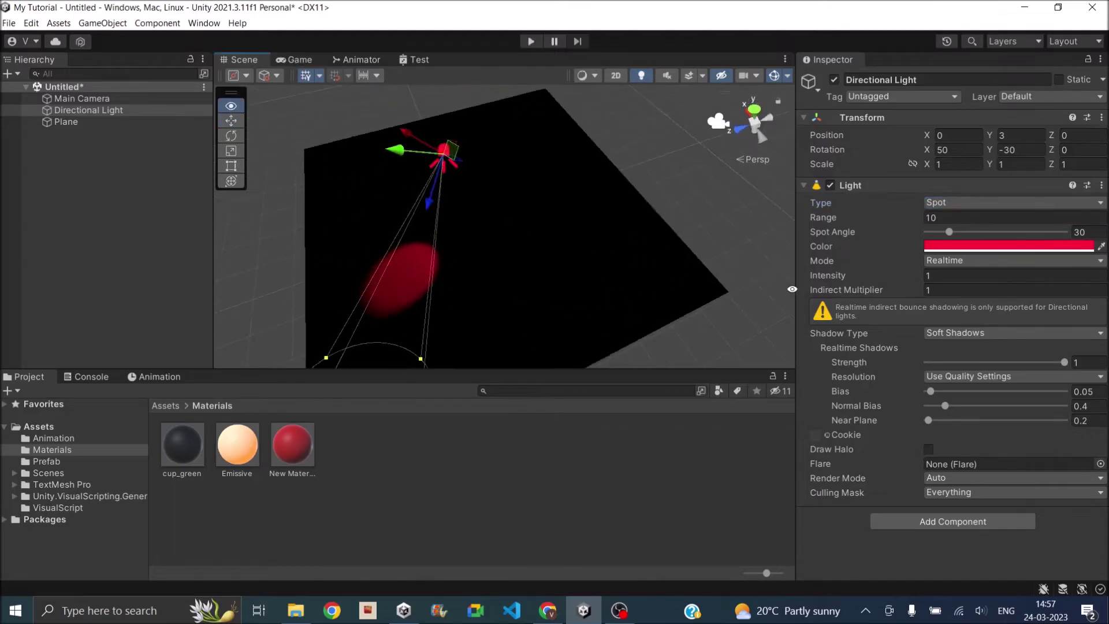
{"action": "left_click_drag", "start_coordinate": [792, 289], "coordinate": [420, 266], "text": "alt"}
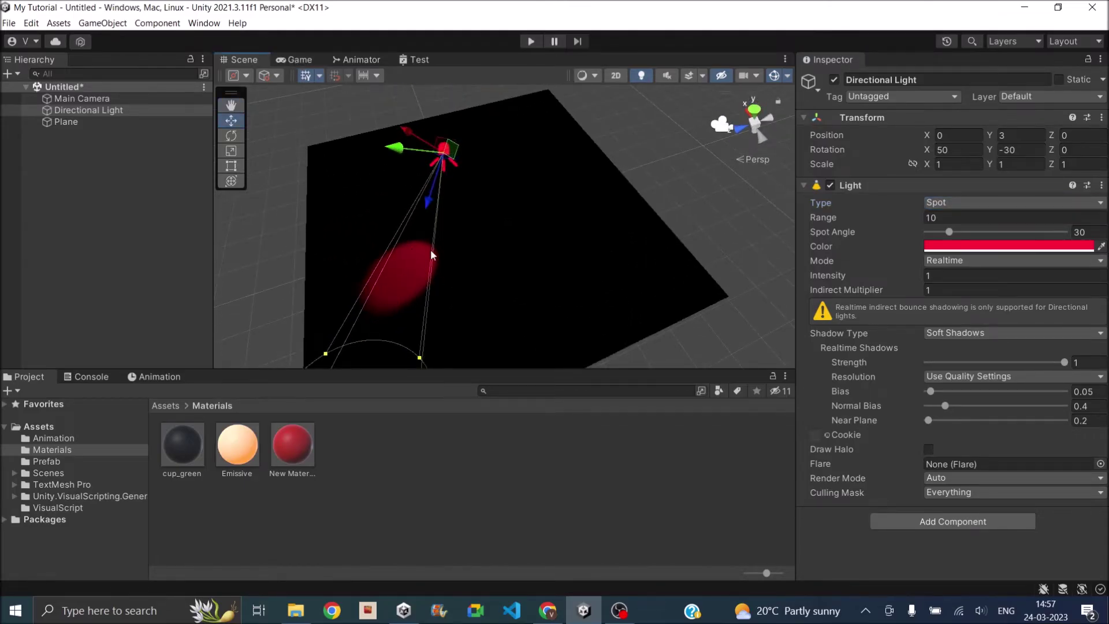
Change the light's type to Point and view its full range around the plane.
{"action": "left_click", "coordinate": [948, 204]}
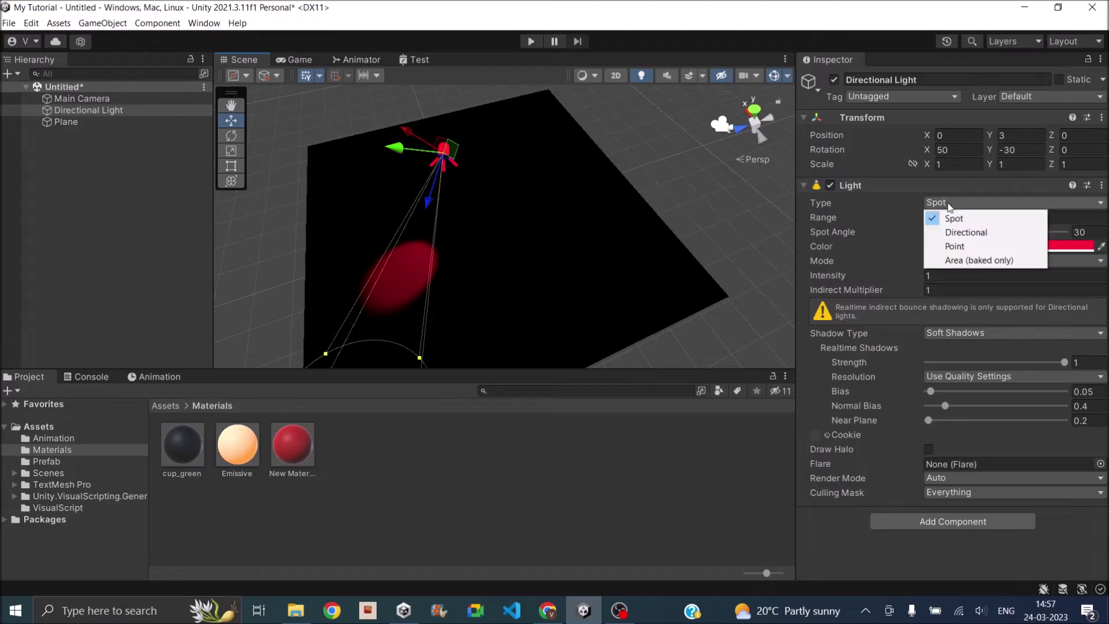
{"action": "left_click", "coordinate": [974, 255]}
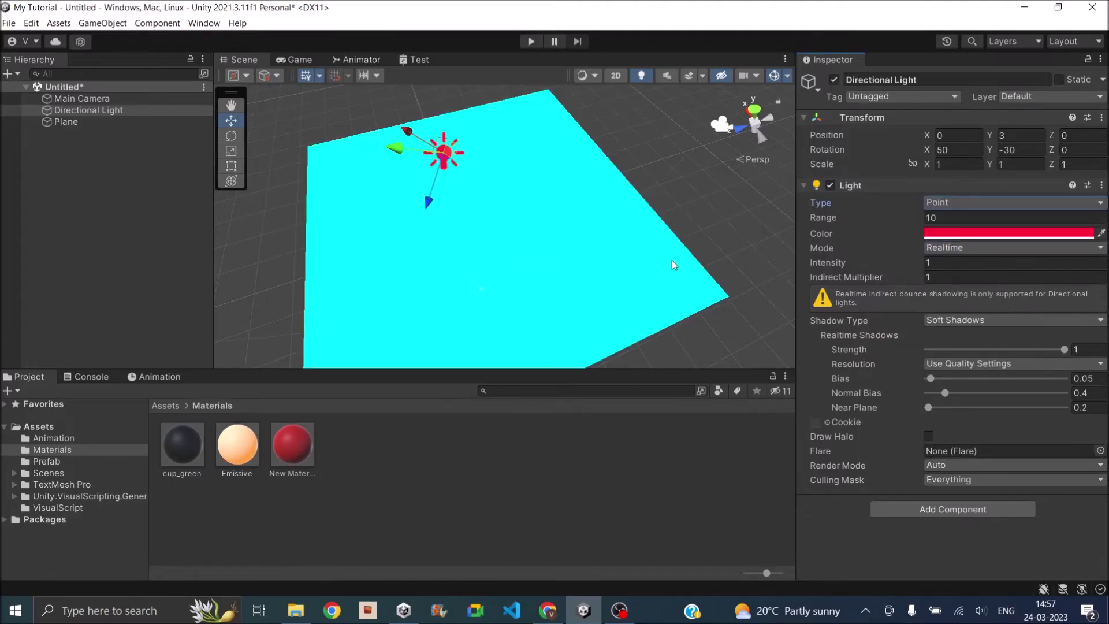
{"action": "scroll", "coordinate": [561, 241], "scroll_direction": "down", "scroll_amount": 5}
{"action": "scroll", "coordinate": [560, 242], "scroll_direction": "down", "scroll_amount": 3}
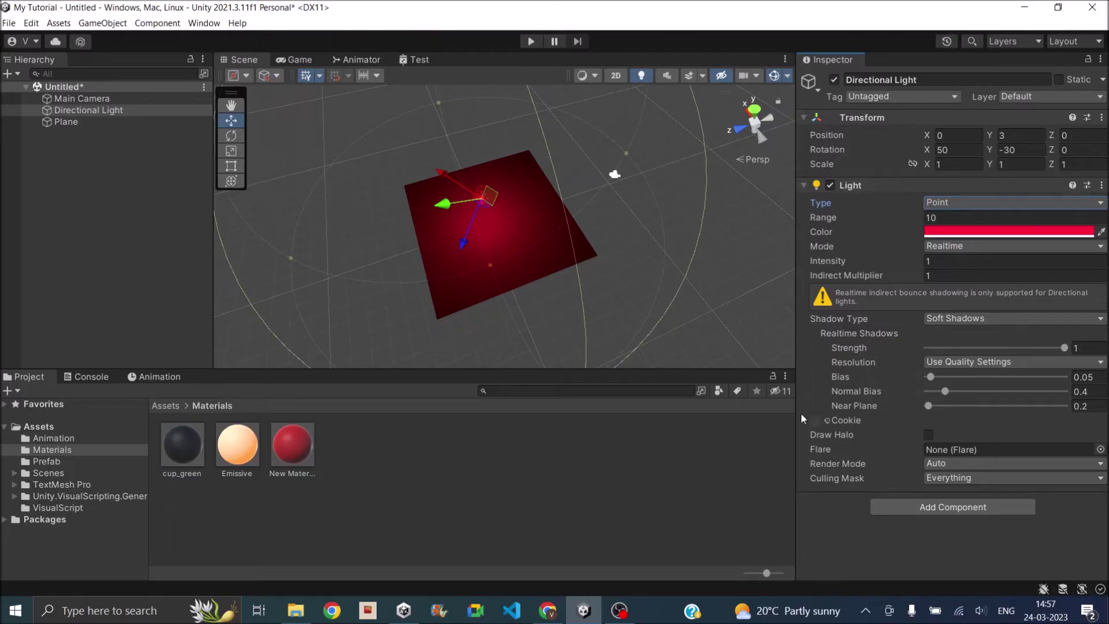
Examine the light object types available for creation, such as point, spot and area lights, without adding one.
{"action": "left_click", "coordinate": [13, 77]}
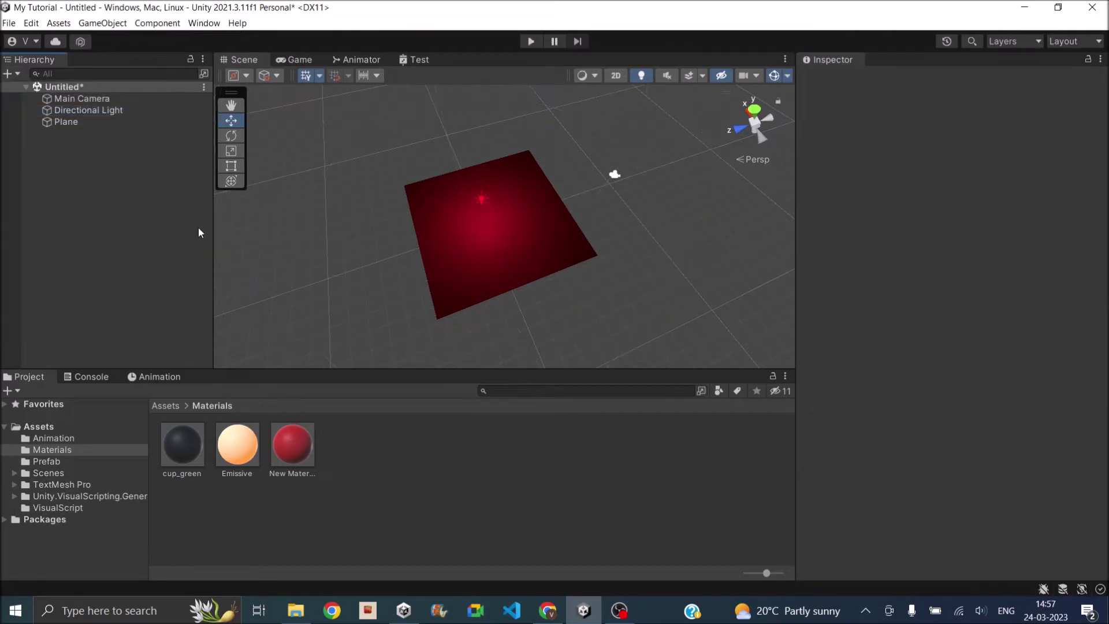
{"action": "left_click", "coordinate": [18, 75]}
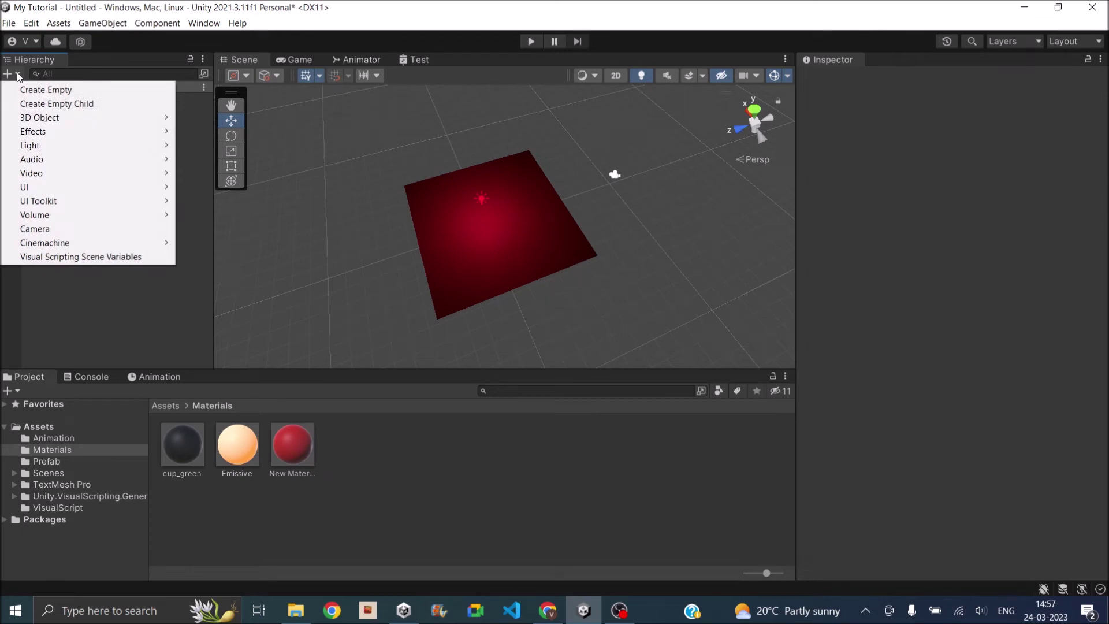
{"action": "mouse_move", "coordinate": [38, 145]}
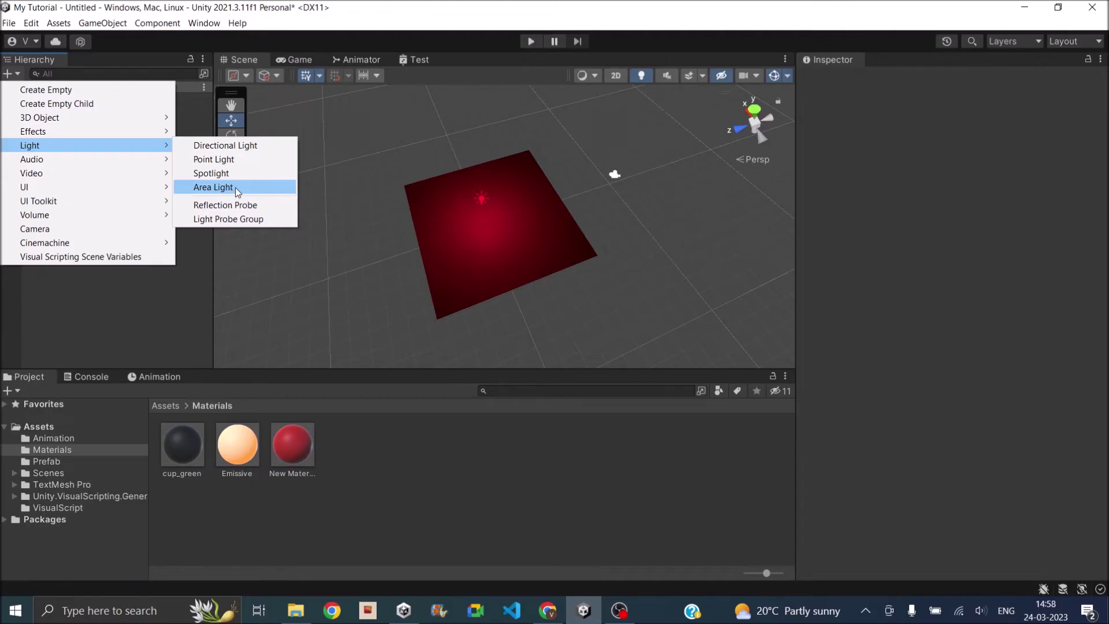
{"action": "key", "text": "Escape"}
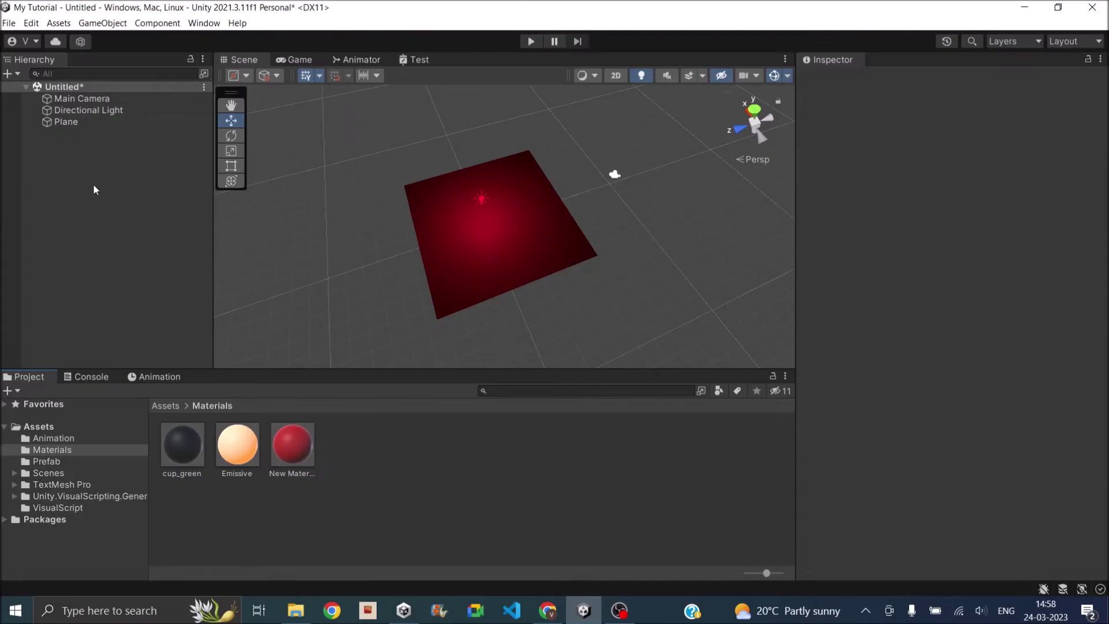
Deactivate the Directional Light object in the scene.
{"action": "left_click", "coordinate": [88, 109]}
{"action": "left_click", "coordinate": [834, 80]}
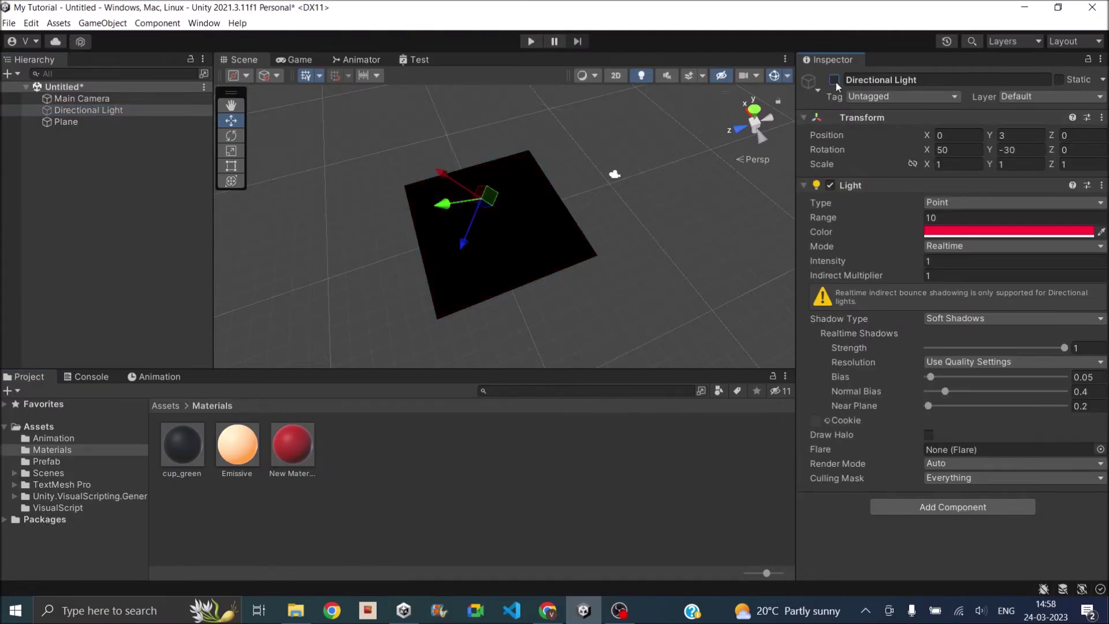
{"action": "left_click", "coordinate": [62, 163]}
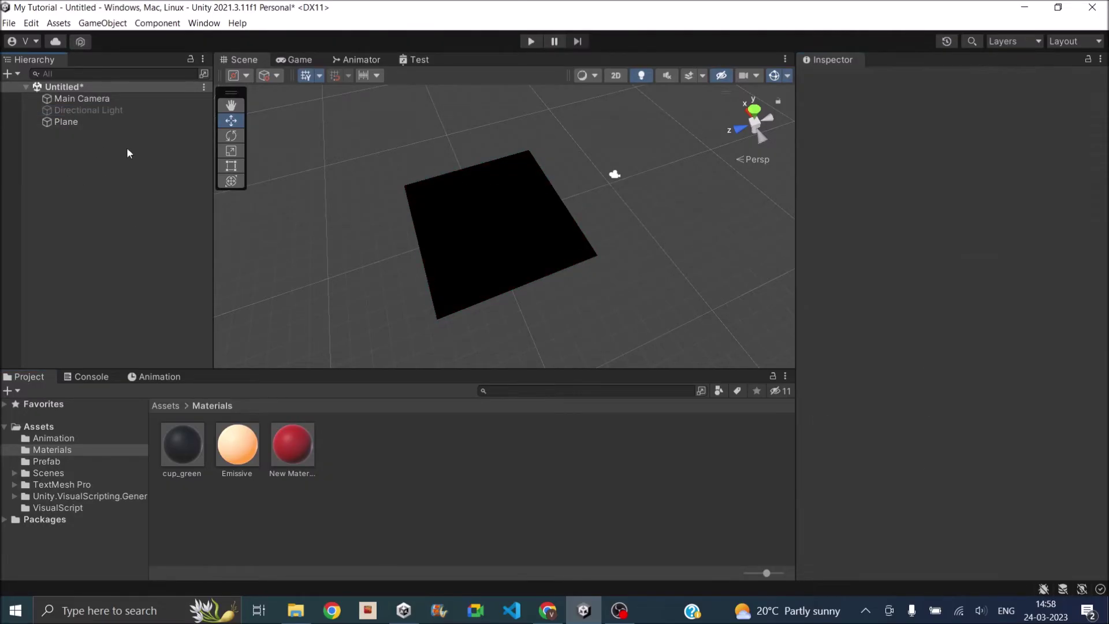
Add a sphere to the scene.
{"action": "left_click", "coordinate": [17, 74]}
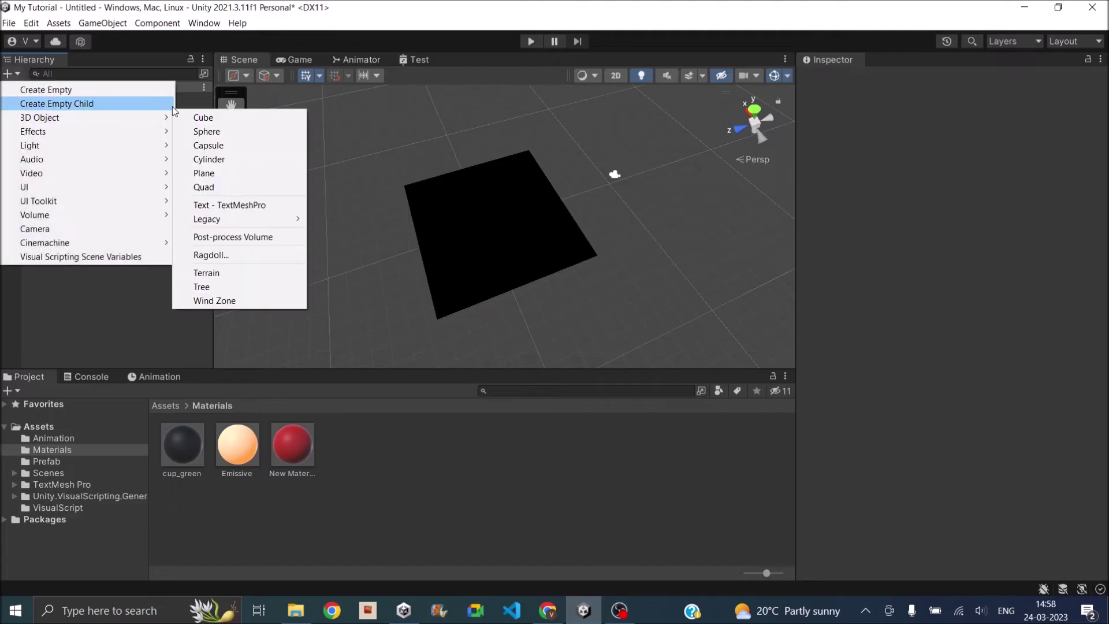
{"action": "mouse_move", "coordinate": [130, 116]}
{"action": "left_click", "coordinate": [207, 131]}
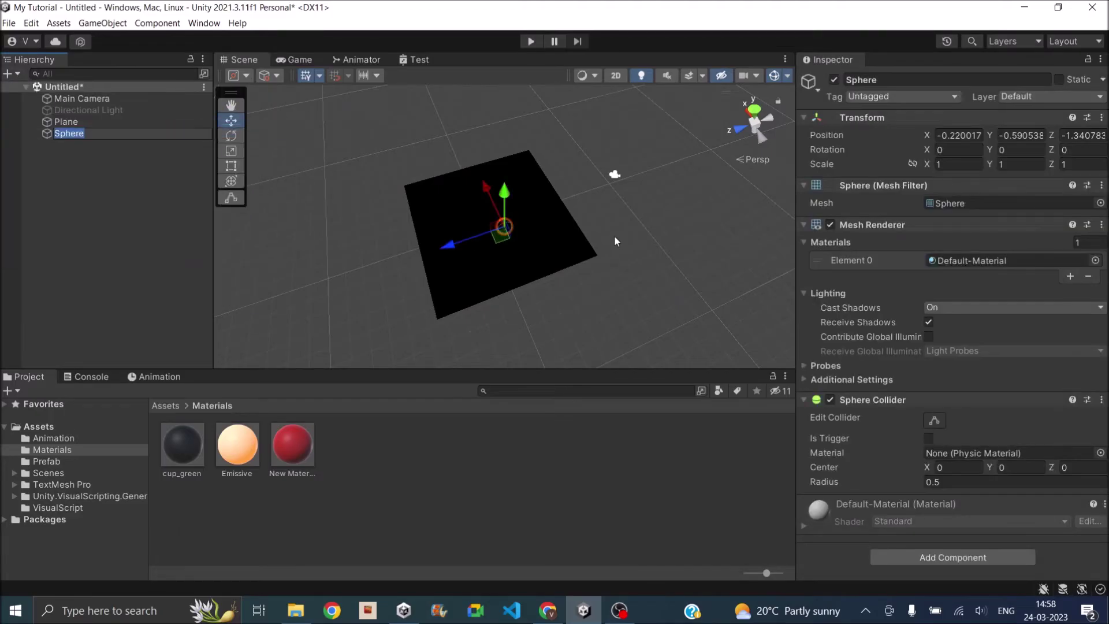
Reset the transforms of the plane and the sphere so that both sit at the origin.
{"action": "scroll", "coordinate": [516, 221], "scroll_direction": "up", "scroll_amount": 2}
{"action": "left_click", "coordinate": [65, 122]}
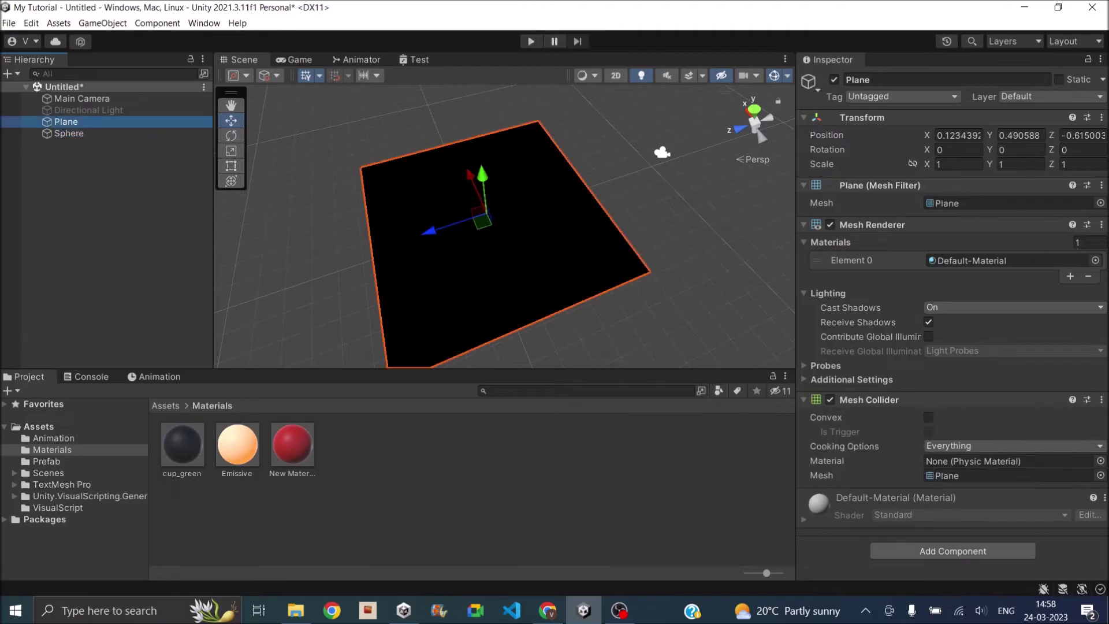
{"action": "left_click", "coordinate": [1101, 118]}
{"action": "left_click", "coordinate": [992, 129]}
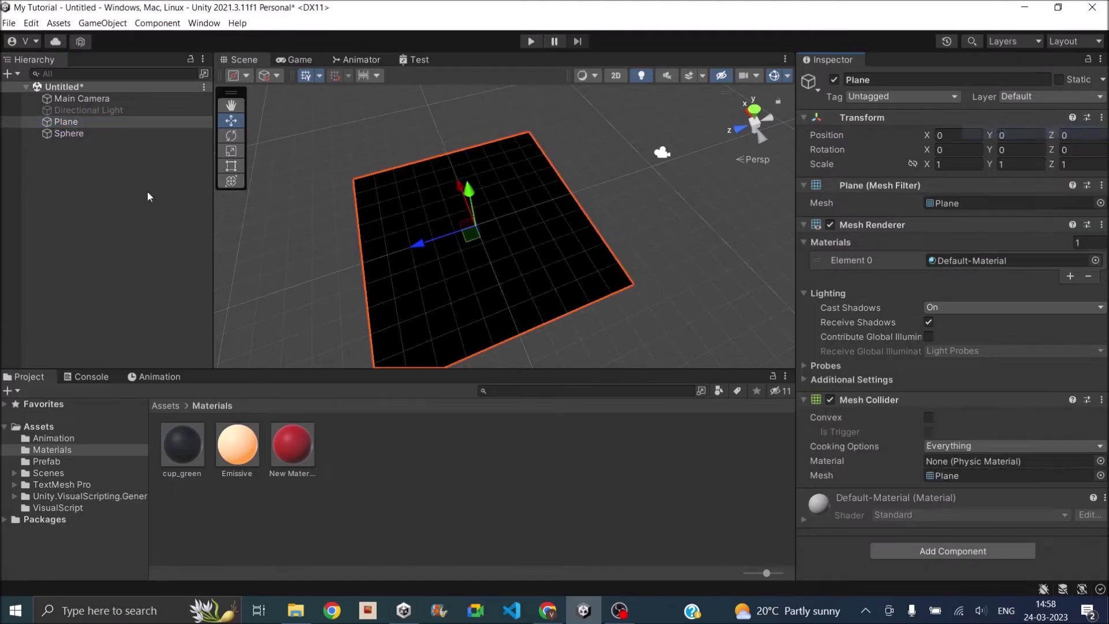
{"action": "left_click", "coordinate": [64, 136]}
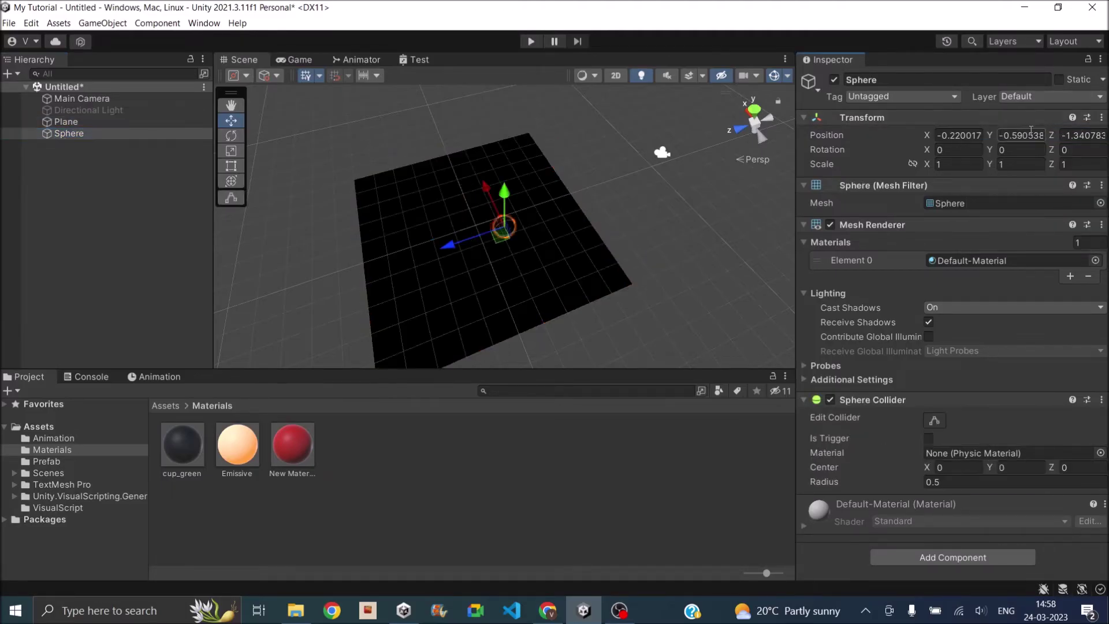
{"action": "left_click", "coordinate": [1101, 118]}
{"action": "left_click", "coordinate": [991, 130]}
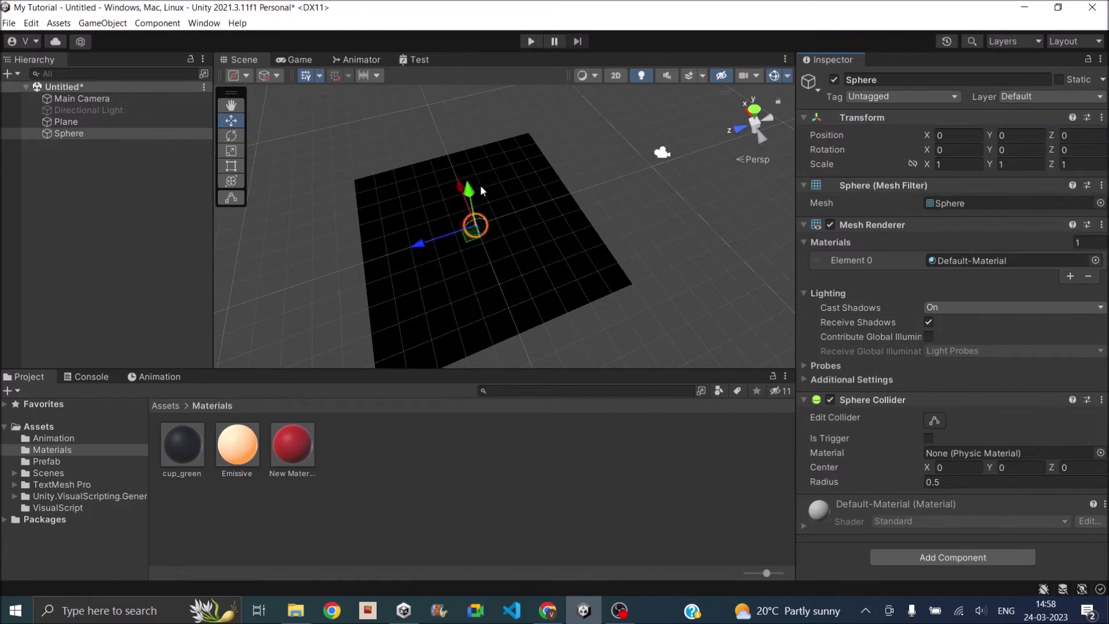
Raise the sphere above the plane to a Y position of about 0.96.
{"action": "left_click_drag", "start_coordinate": [471, 197], "coordinate": [539, 177]}
{"action": "scroll", "coordinate": [494, 199], "scroll_direction": "up", "scroll_amount": 5}
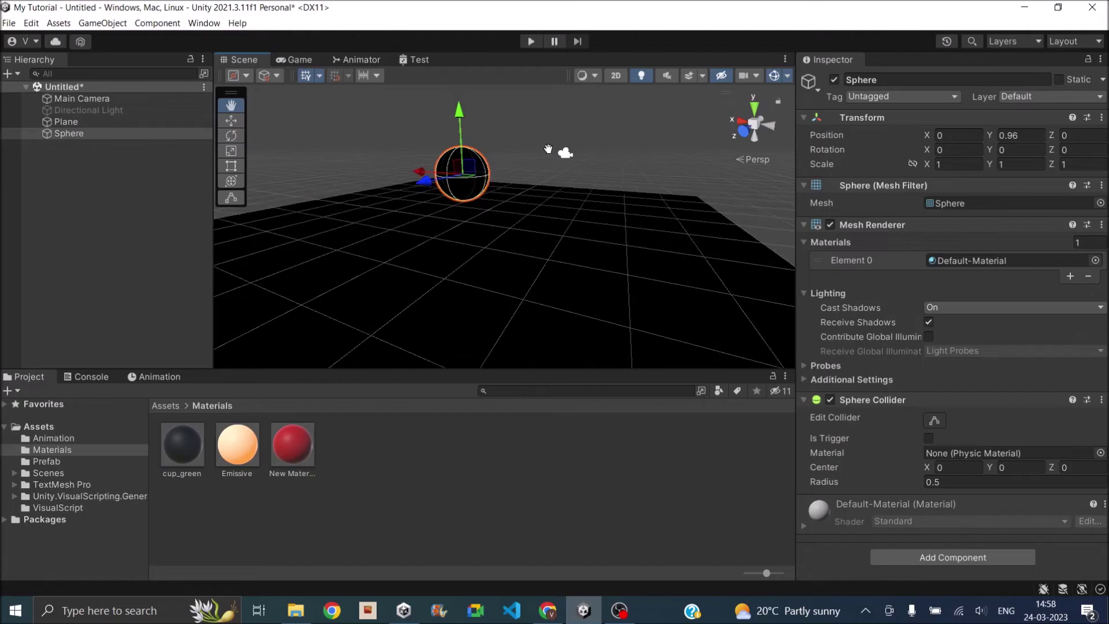
{"action": "left_click_drag", "start_coordinate": [520, 186], "coordinate": [474, 193], "text": "alt"}
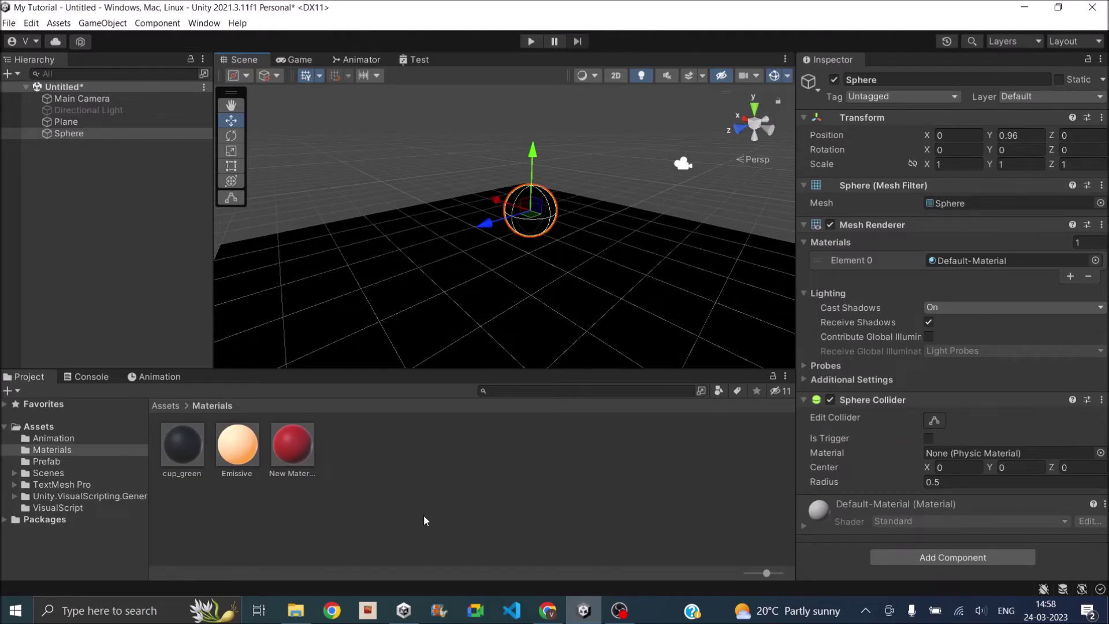
Create a new material named Emissive Mat in the Materials folder.
{"action": "left_click", "coordinate": [373, 474]}
{"action": "right_click", "coordinate": [373, 473]}
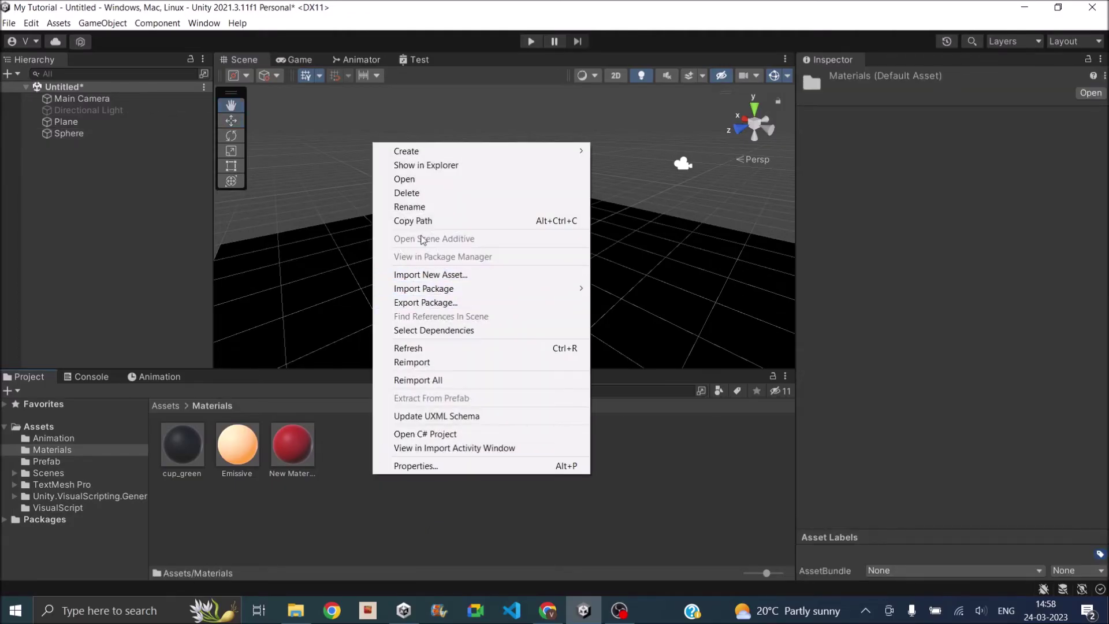
{"action": "mouse_move", "coordinate": [449, 155]}
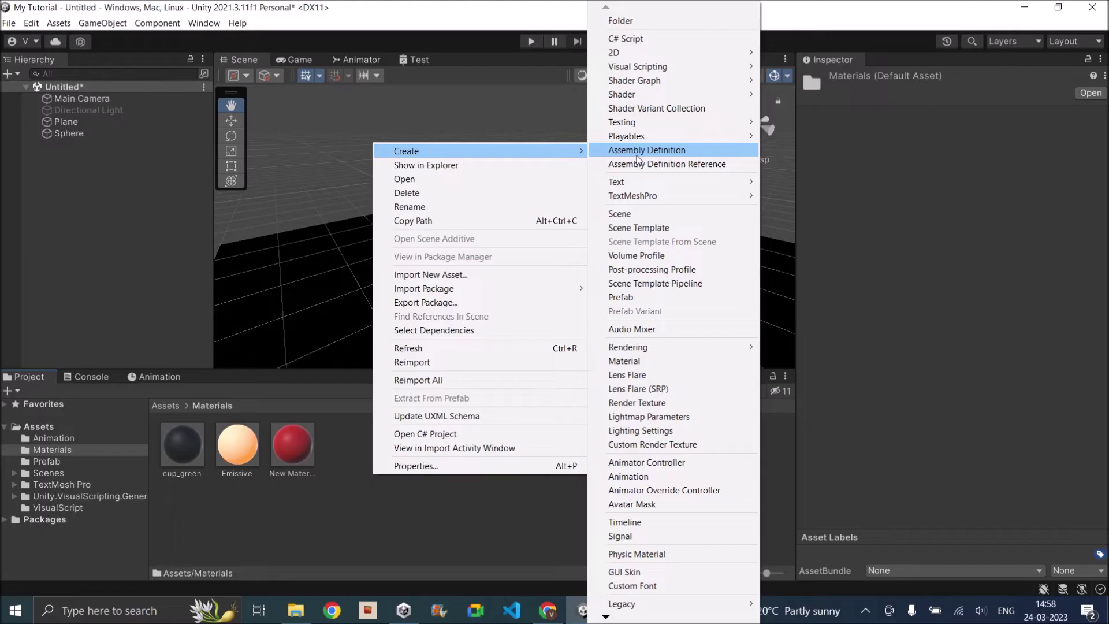
{"action": "left_click", "coordinate": [656, 361]}
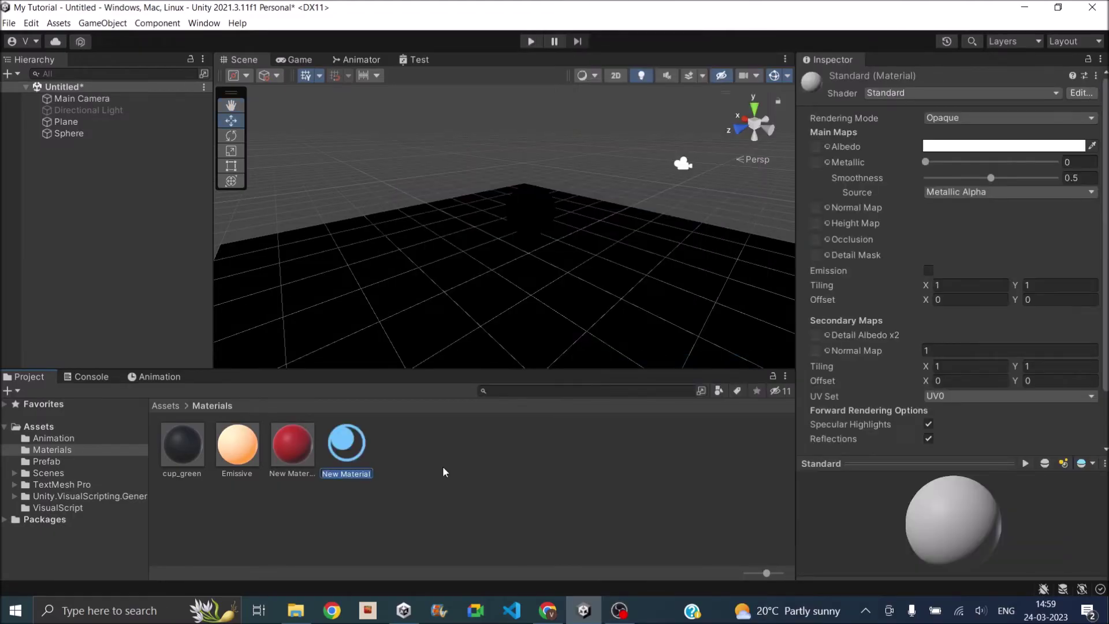
{"action": "type", "text": "Emm"}
{"action": "key", "text": "BackSpace"}
{"action": "type", "text": "issive Mat"}
{"action": "key", "text": "Return"}
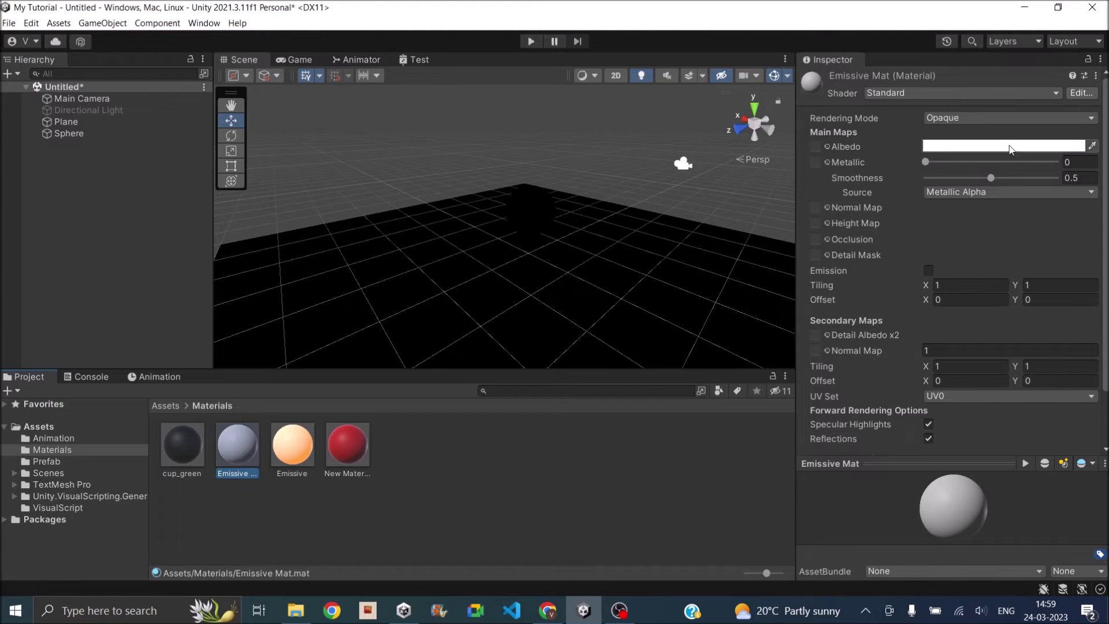
Enable emission on Emissive Mat and set its emission color to orange, RGB 255, 42, 0.
{"action": "left_click", "coordinate": [929, 270]}
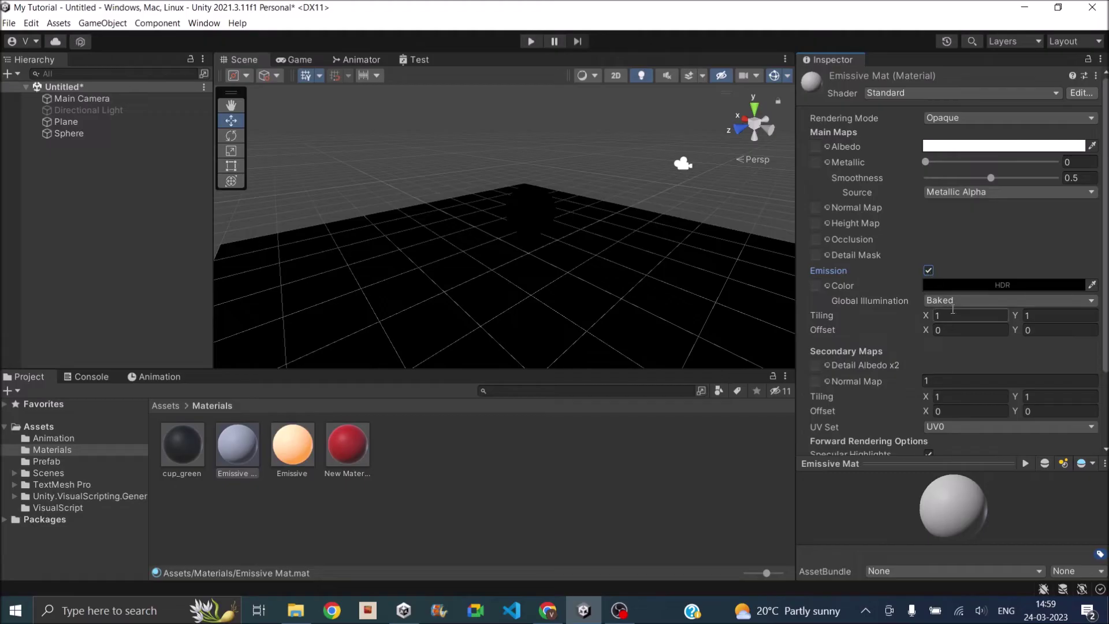
{"action": "left_click", "coordinate": [971, 285]}
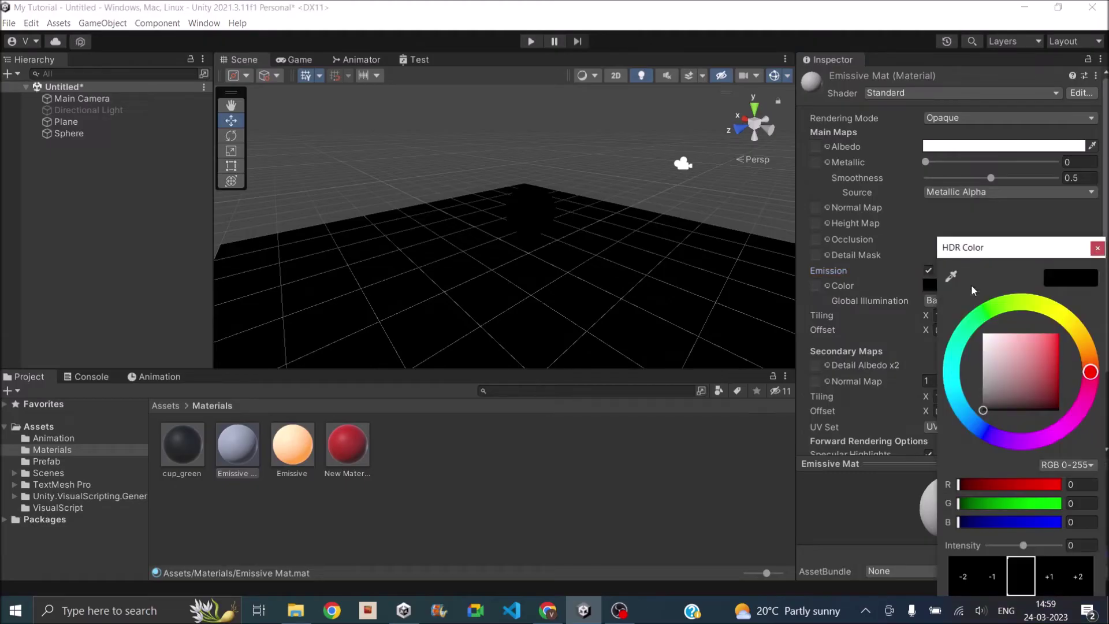
{"action": "mouse_move", "coordinate": [1089, 368]}
{"action": "left_mouse_down"}
{"action": "mouse_move", "coordinate": [1082, 328]}
{"action": "mouse_move", "coordinate": [1094, 365]}
{"action": "left_mouse_up"}
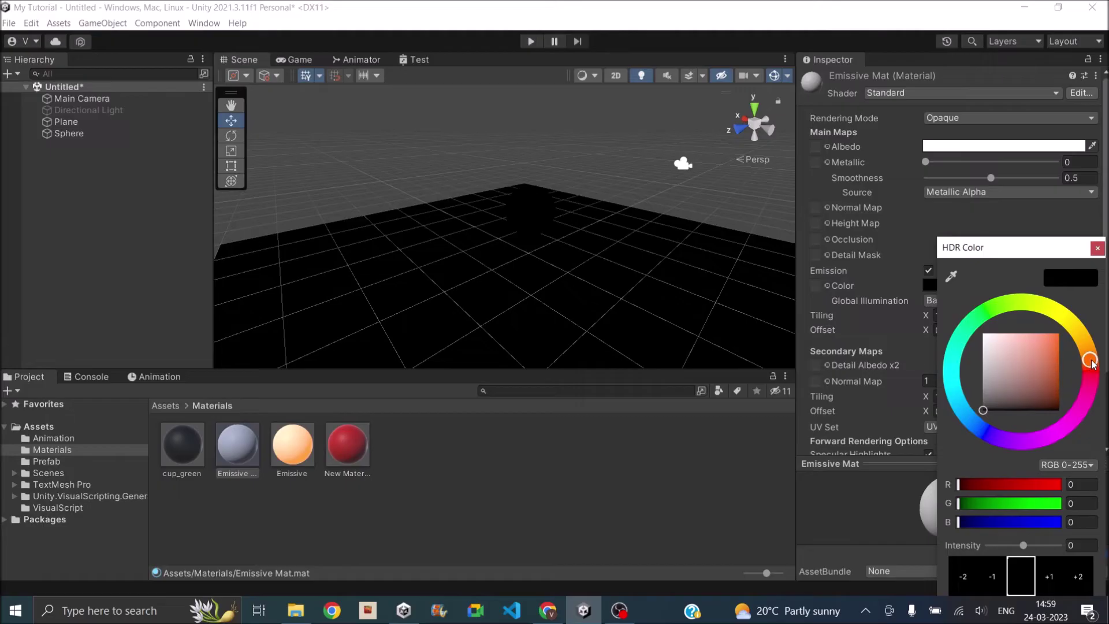
{"action": "left_click", "coordinate": [1051, 363]}
{"action": "left_click", "coordinate": [1098, 248]}
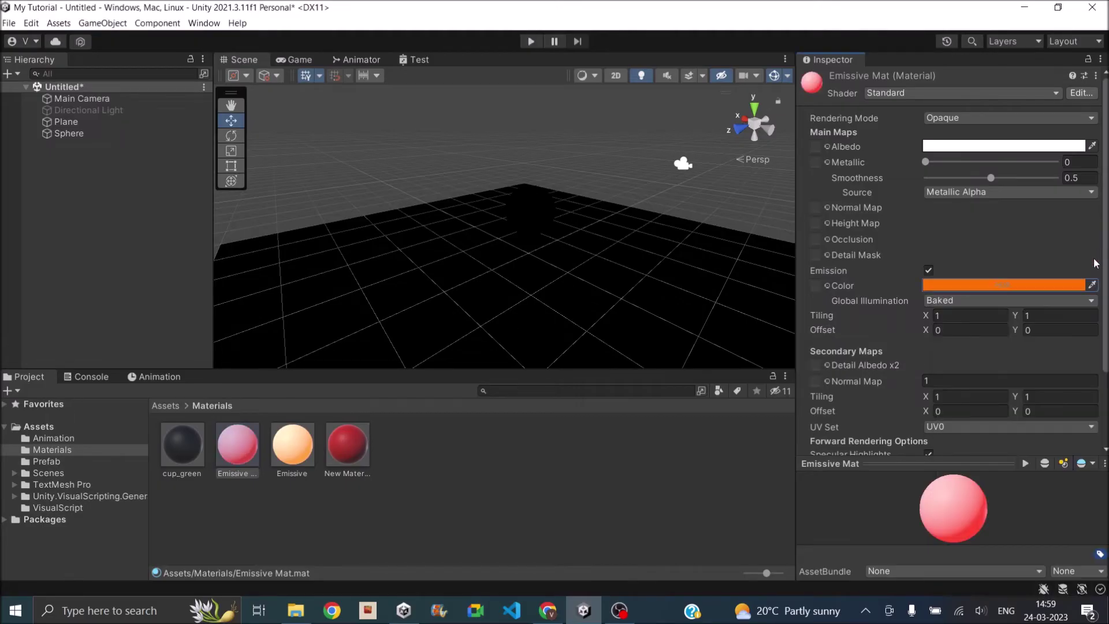
Check the Global Illumination options of the material's emission, leaving it at Baked.
{"action": "scroll", "coordinate": [914, 311], "scroll_direction": "down", "scroll_amount": 2}
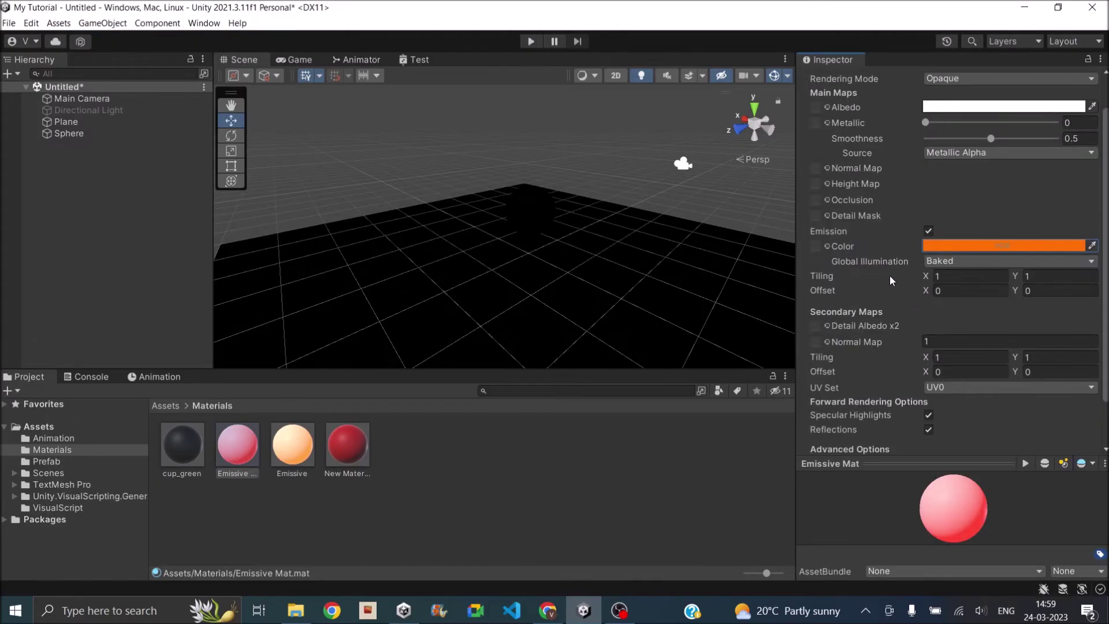
{"action": "left_click", "coordinate": [936, 261]}
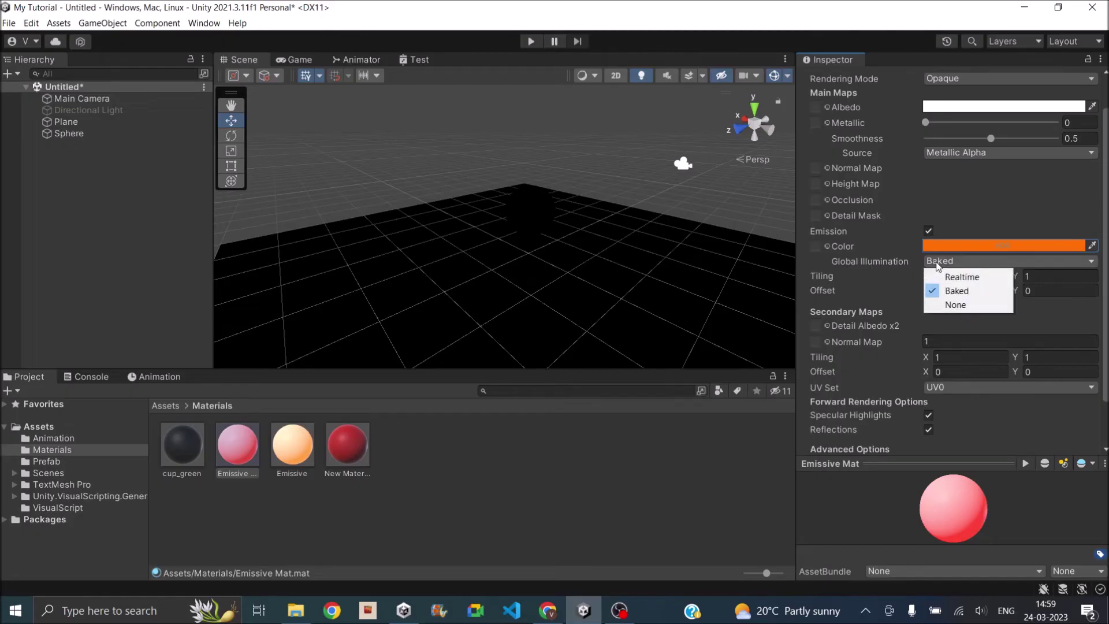
{"action": "left_click", "coordinate": [886, 263]}
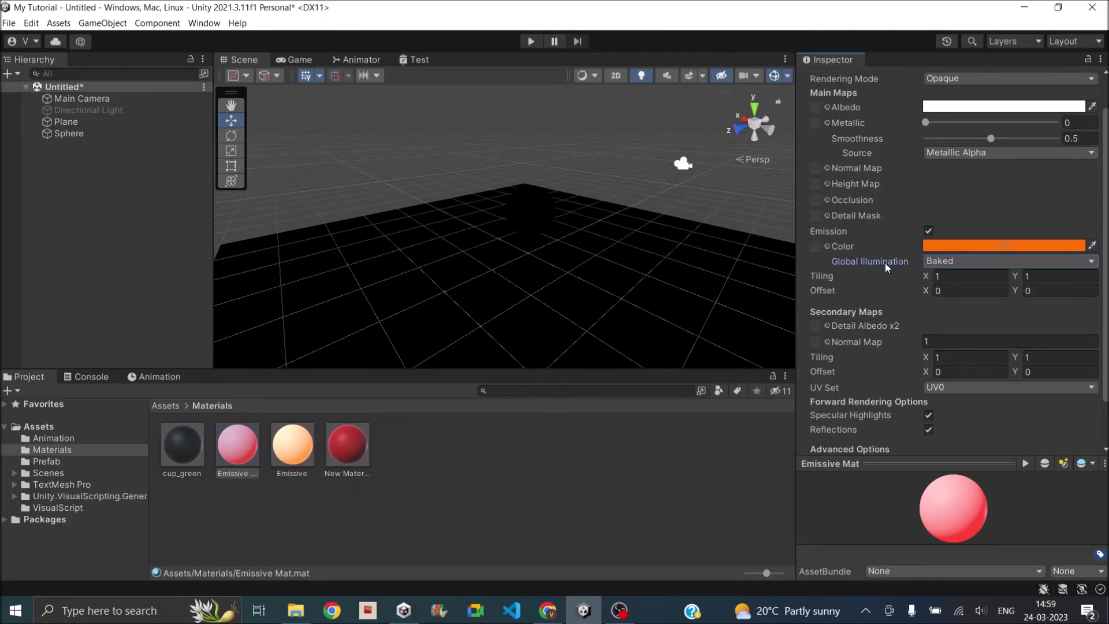
{"action": "scroll", "coordinate": [937, 201], "scroll_direction": "down", "scroll_amount": 3}
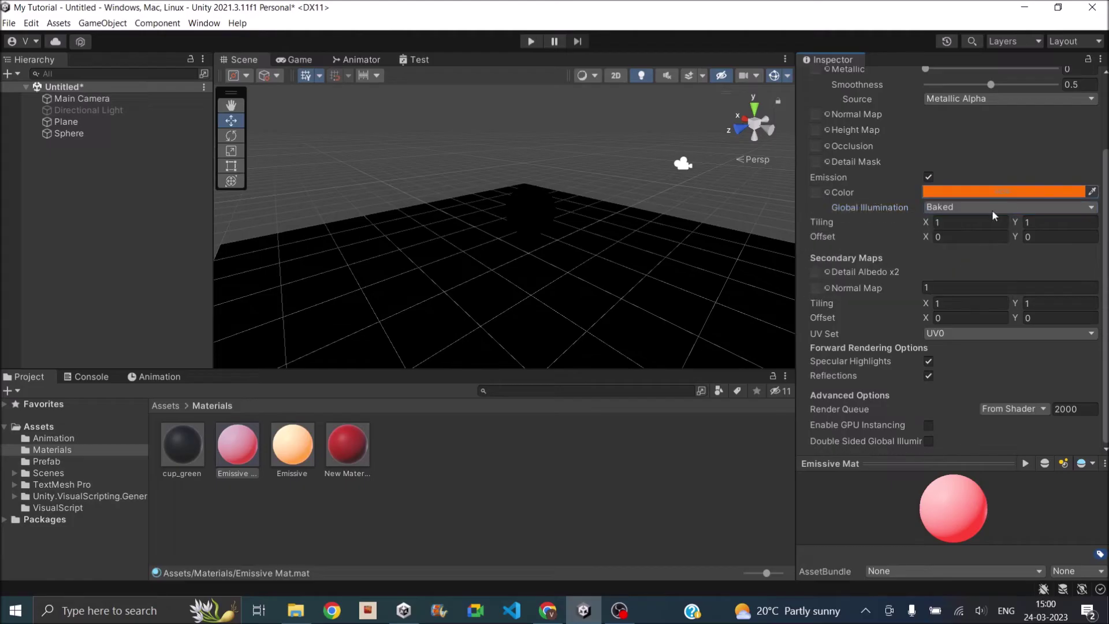
Set the emission color's intensity to 1.5 and apply Emissive Mat to the sphere.
{"action": "left_click", "coordinate": [989, 192]}
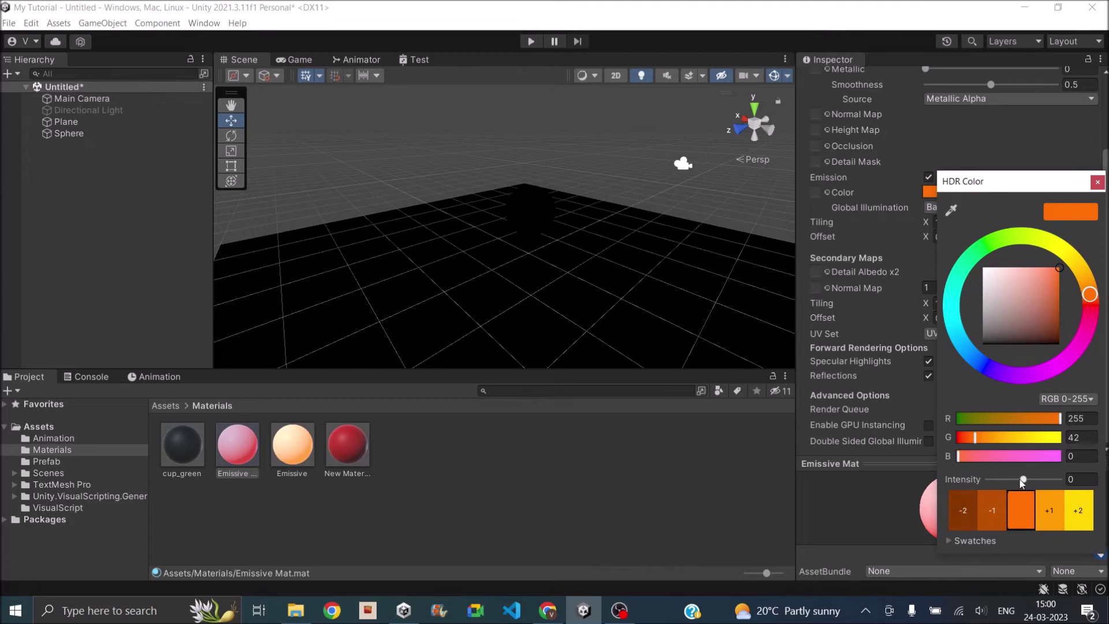
{"action": "left_click_drag", "start_coordinate": [1023, 480], "coordinate": [1031, 483]}
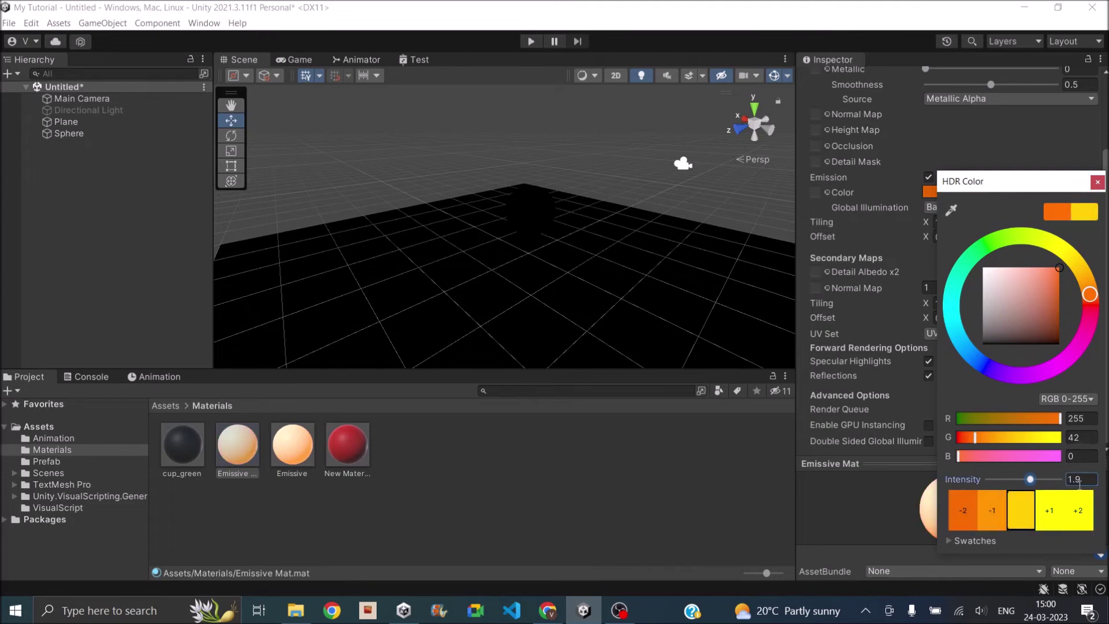
{"action": "key", "text": "BackSpace"}
{"action": "type", "text": "5"}
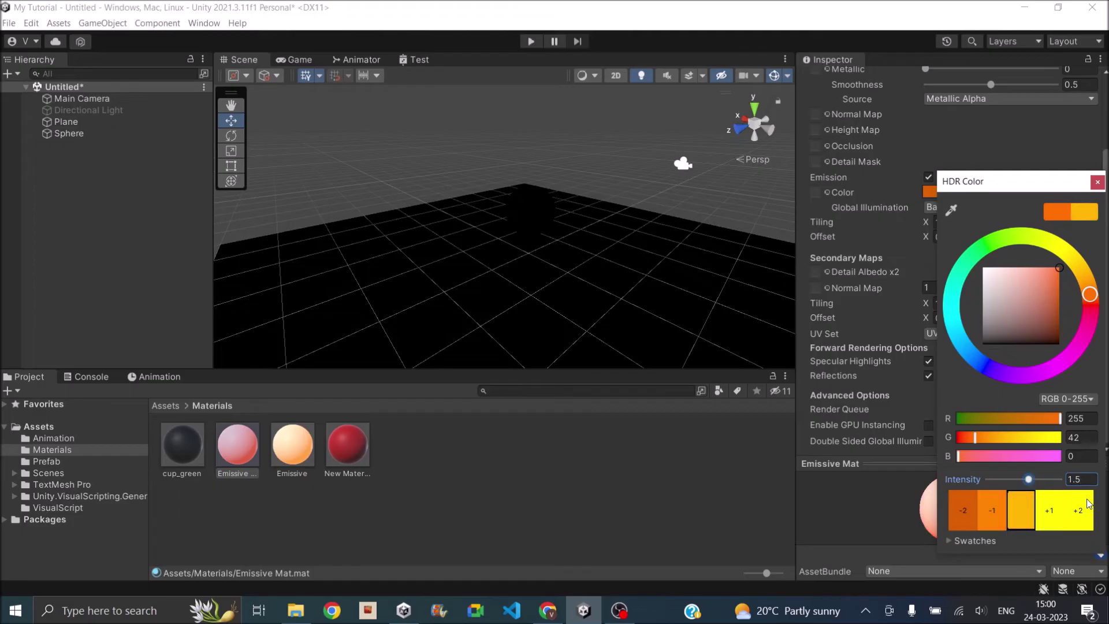
{"action": "left_click", "coordinate": [1098, 183]}
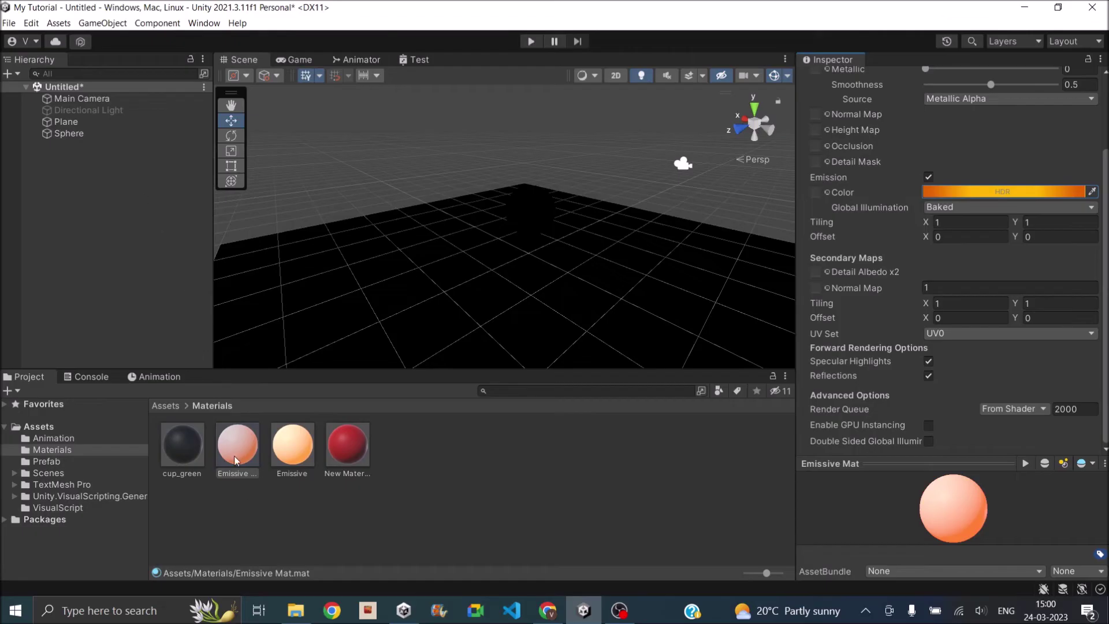
{"action": "left_click_drag", "start_coordinate": [235, 446], "coordinate": [64, 138]}
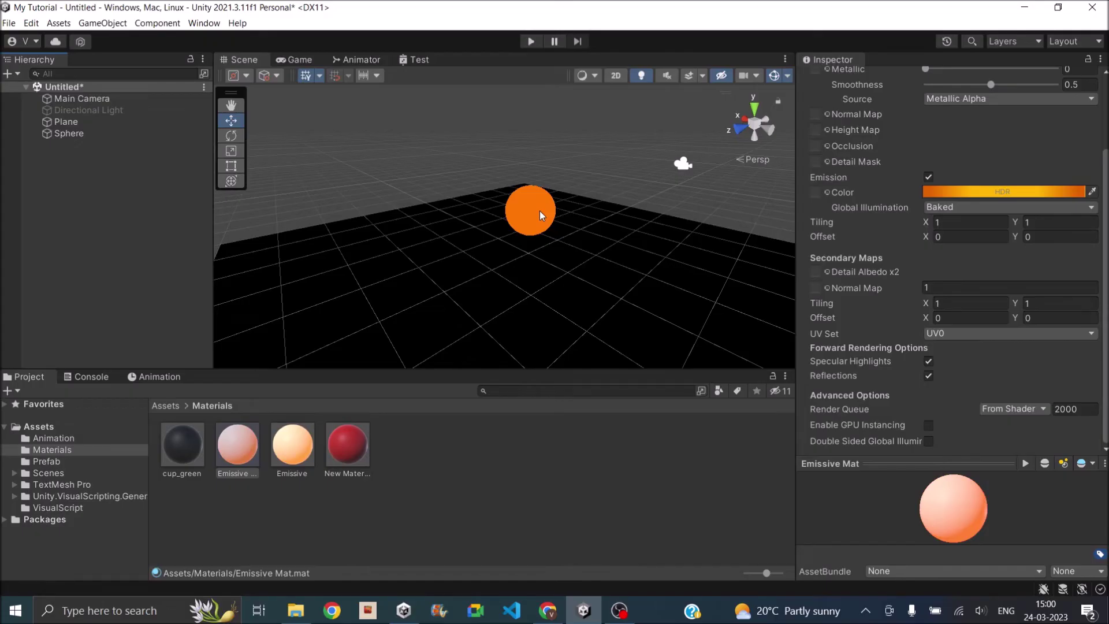
Mark the plane as static.
{"action": "left_click", "coordinate": [65, 121]}
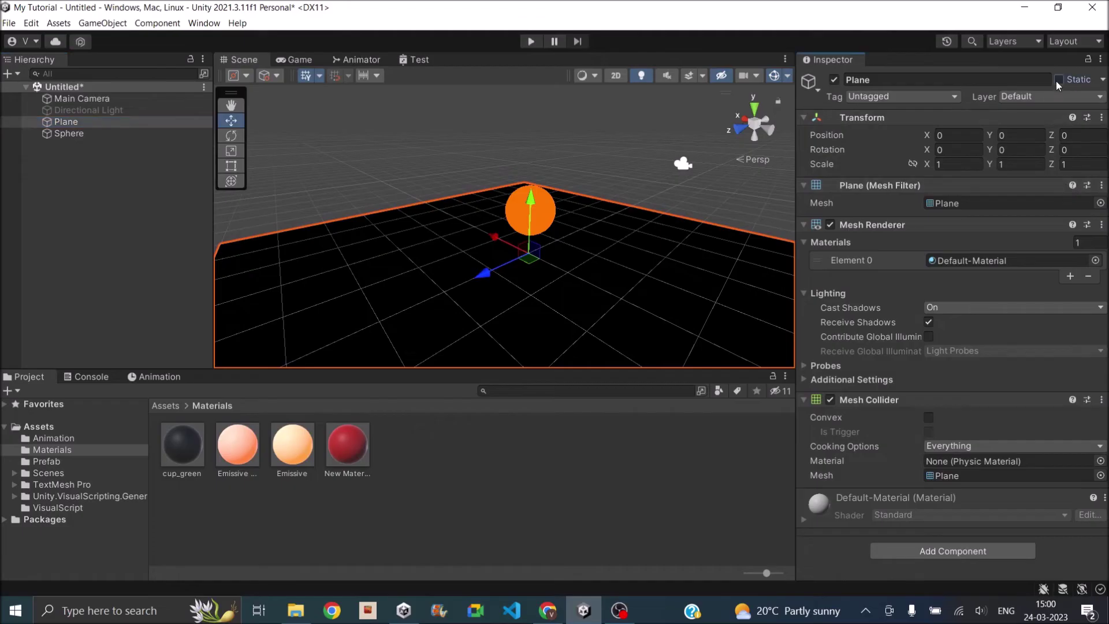
{"action": "left_click", "coordinate": [1058, 79]}
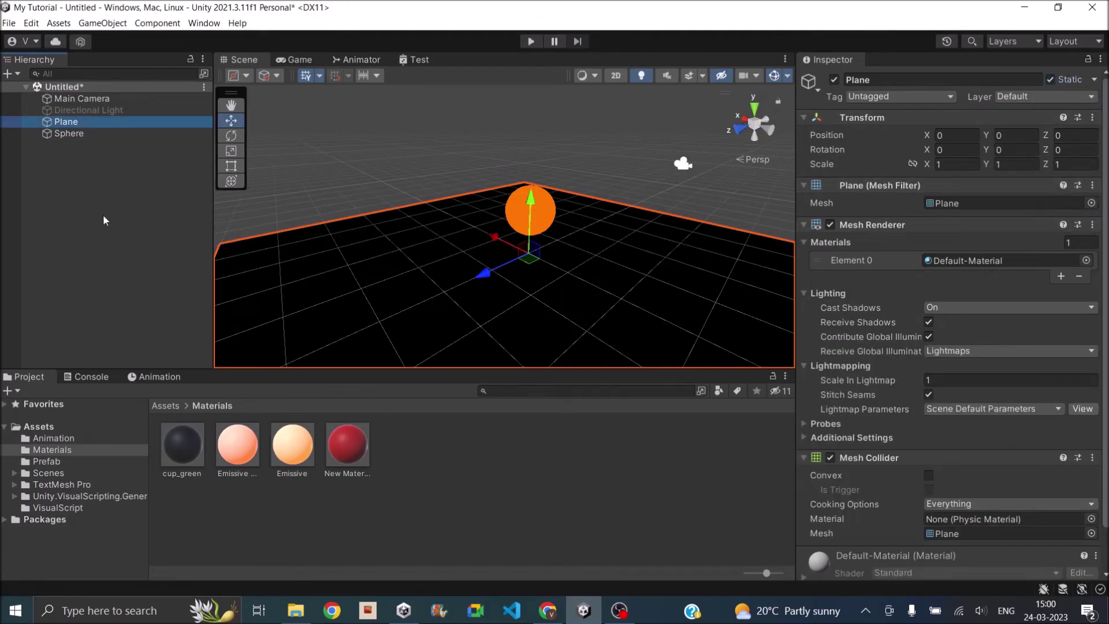
Open the scene's Lighting settings window.
{"action": "left_click", "coordinate": [205, 24]}
{"action": "mouse_move", "coordinate": [243, 256]}
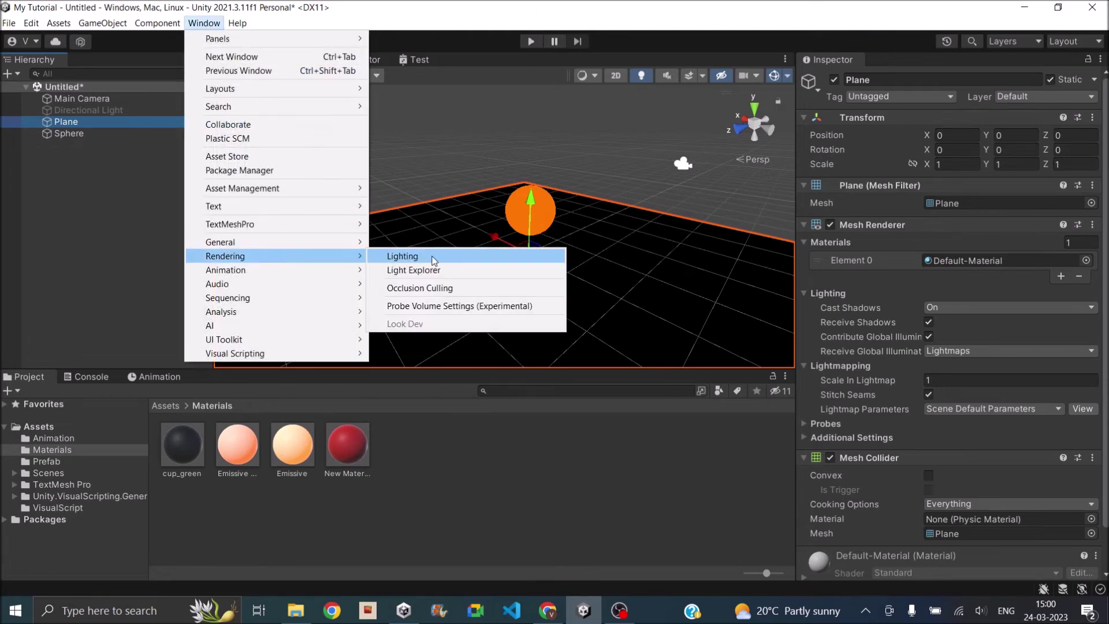
{"action": "left_click", "coordinate": [434, 261]}
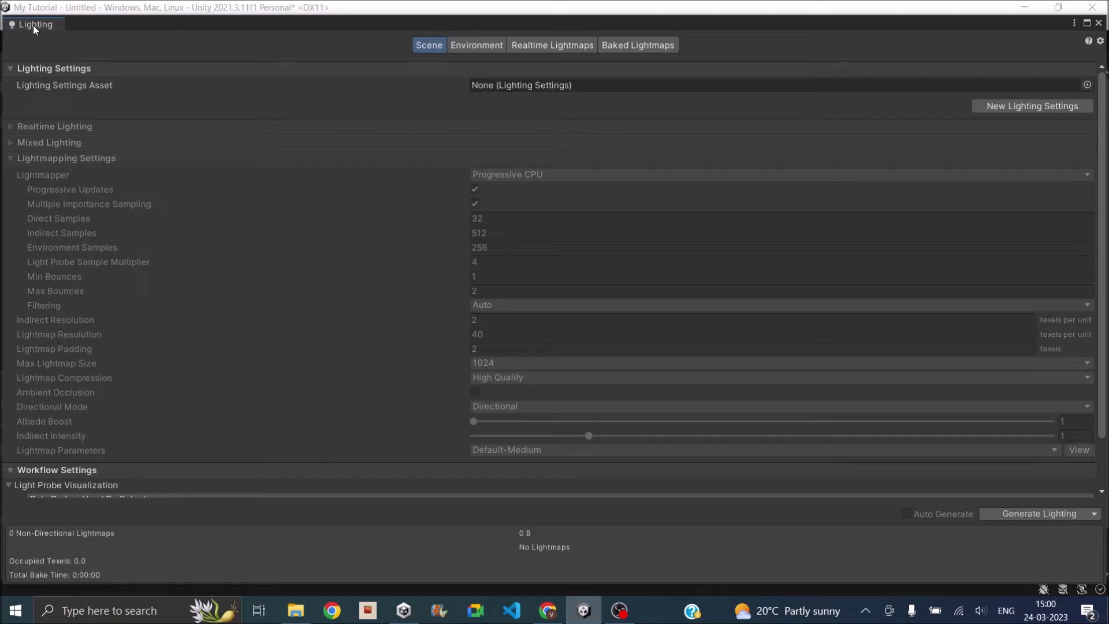
Dock the Lighting window beside the Inspector and create a new lighting settings asset for the scene.
{"action": "left_click_drag", "start_coordinate": [35, 28], "coordinate": [1083, 116]}
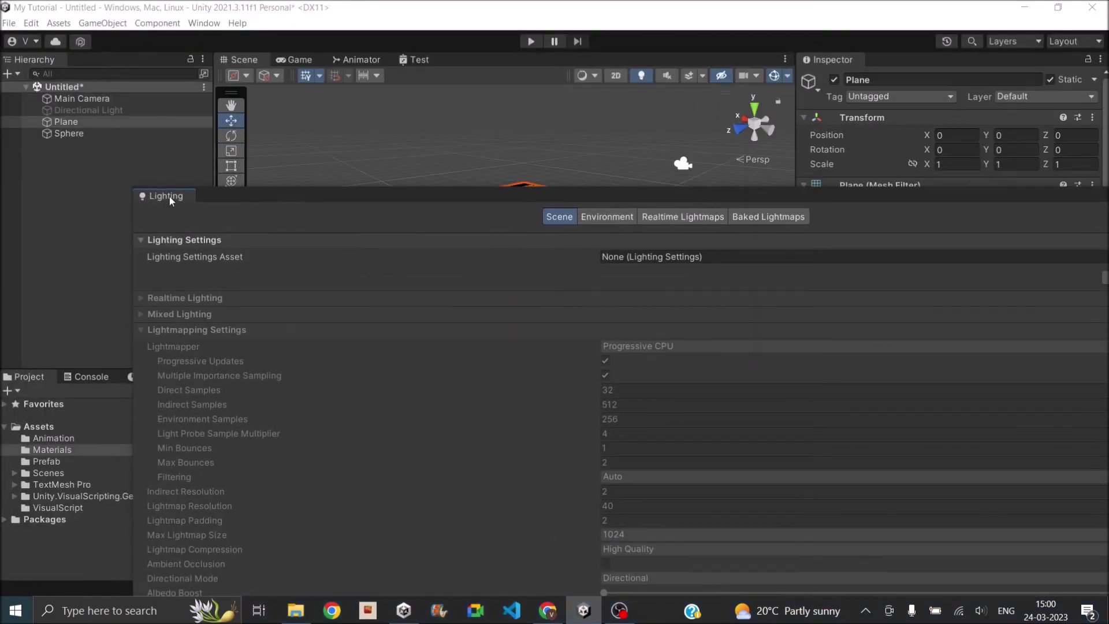
{"action": "left_click_drag", "start_coordinate": [170, 201], "coordinate": [889, 64]}
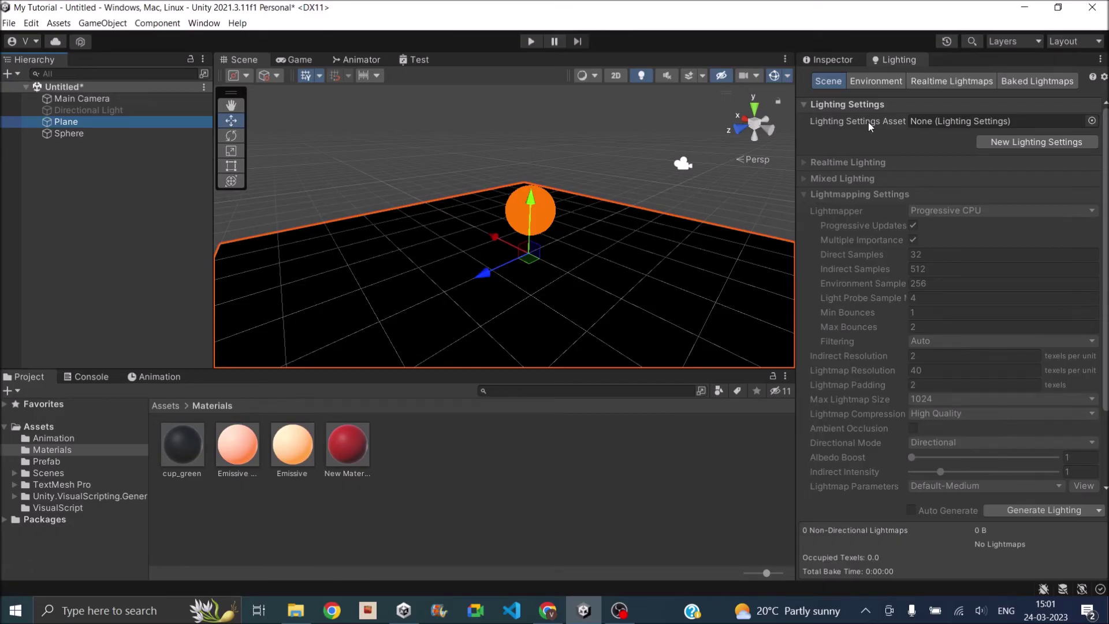
{"action": "left_click", "coordinate": [1011, 145]}
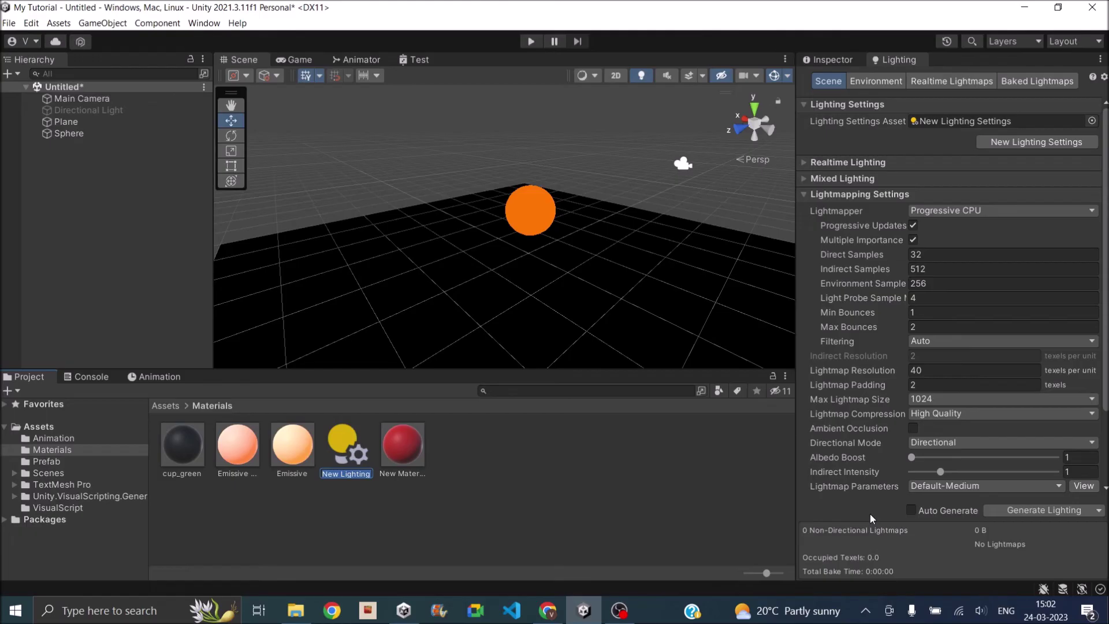
Generate the scene's lighting, saving the scene as light_Tutorial in the Scenes folder when required.
{"action": "left_click", "coordinate": [1055, 512]}
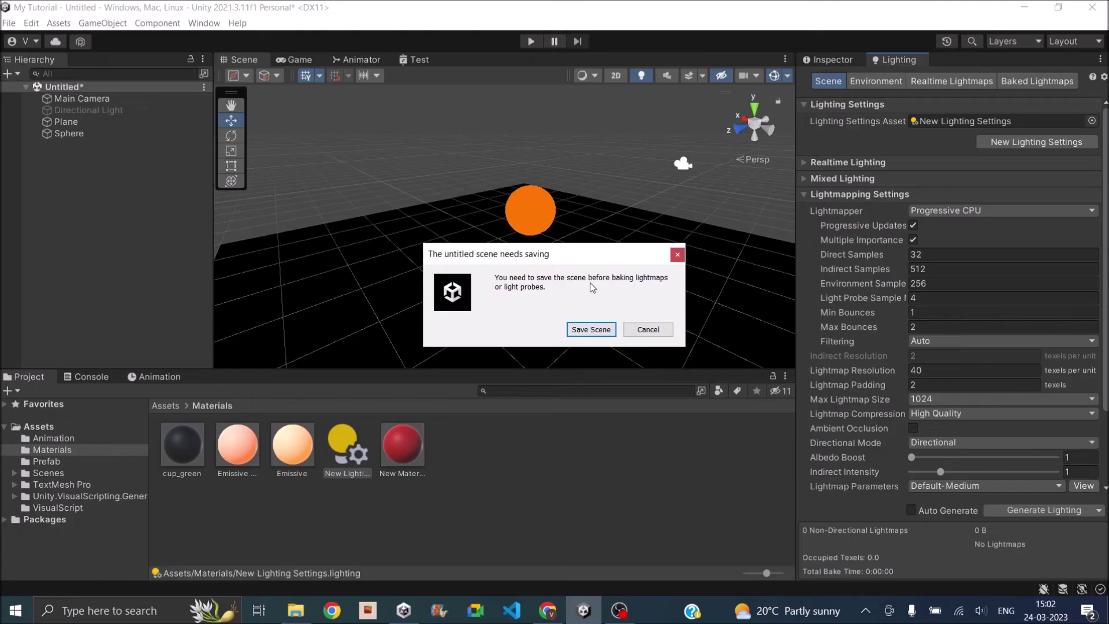
{"action": "left_click", "coordinate": [595, 328]}
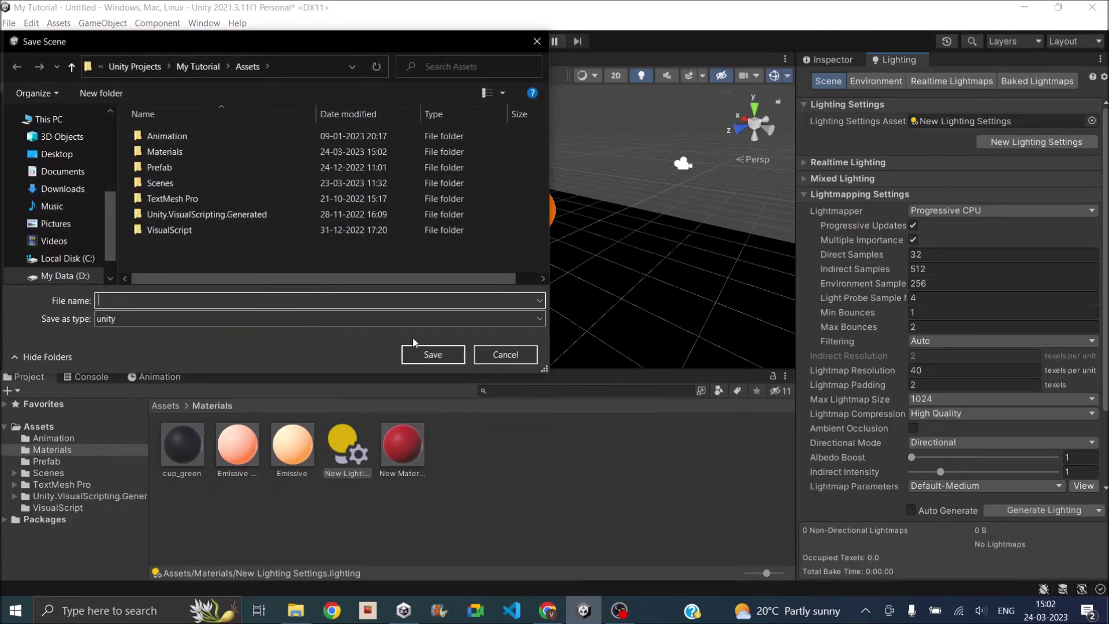
{"action": "type", "text": "light_Tutorial"}
{"action": "left_click", "coordinate": [155, 184]}
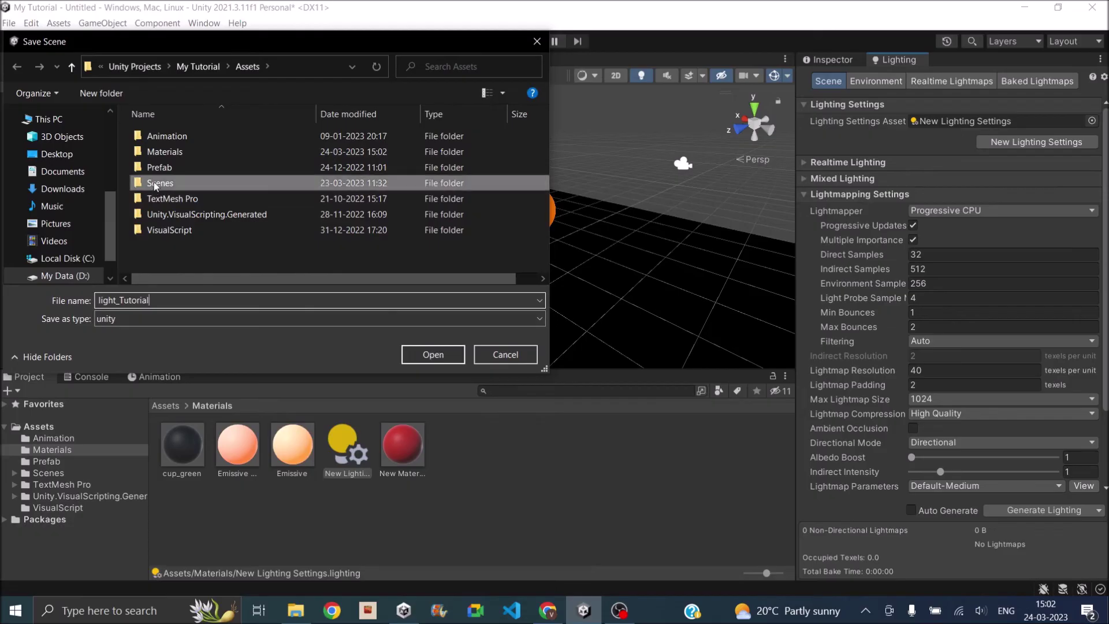
{"action": "double_click", "coordinate": [155, 183]}
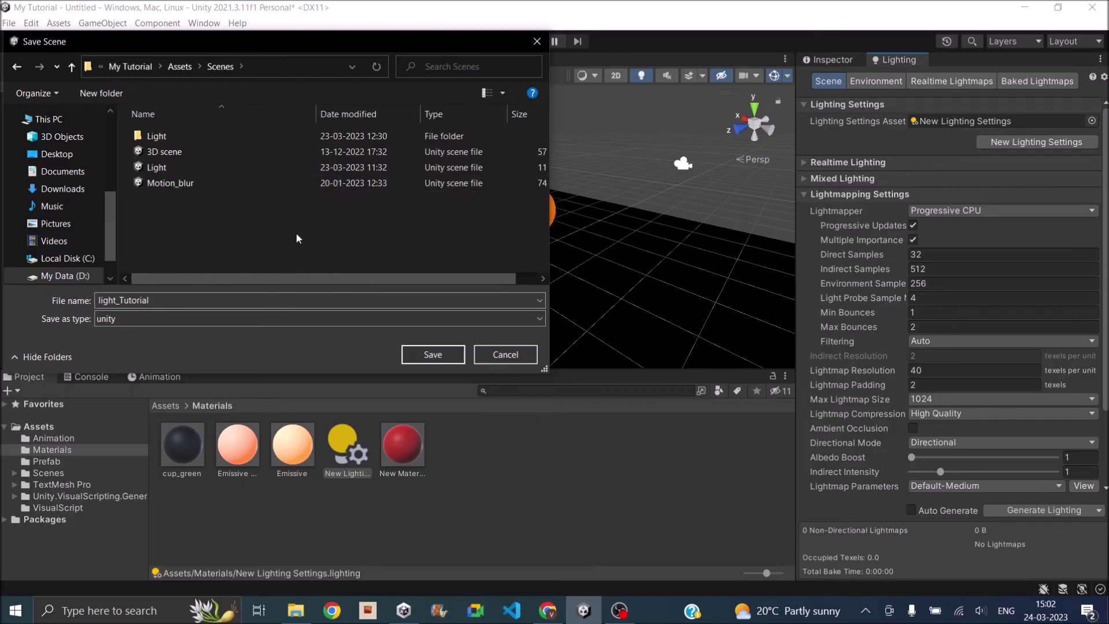
{"action": "left_click", "coordinate": [432, 355]}
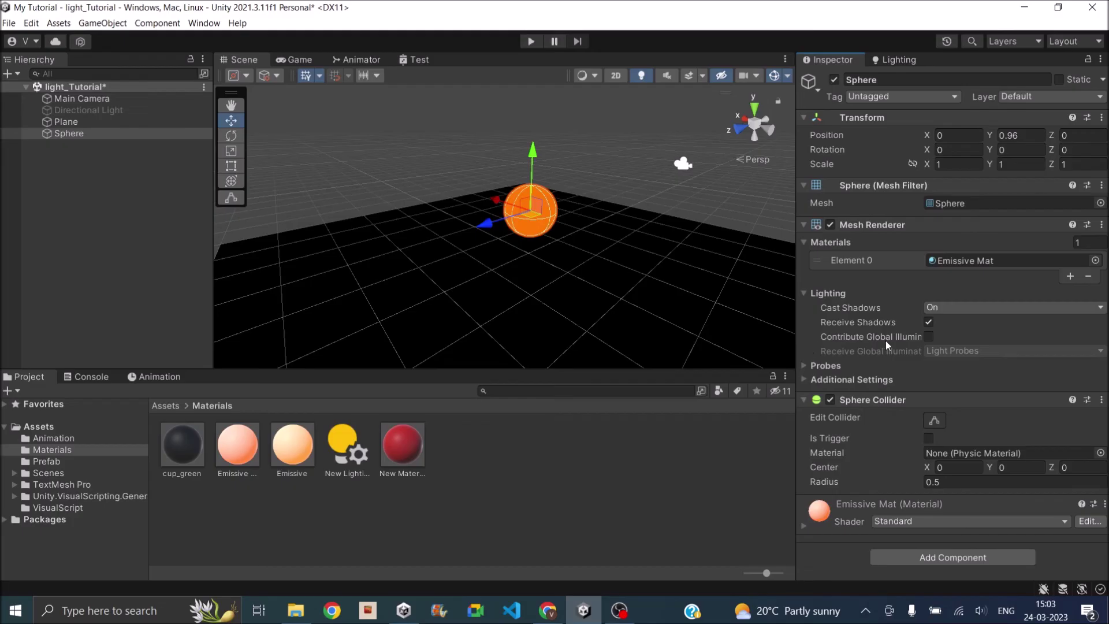
Enable Contribute Global Illumination on the sphere's Mesh Renderer and generate the scene's lighting again.
{"action": "left_click", "coordinate": [929, 337]}
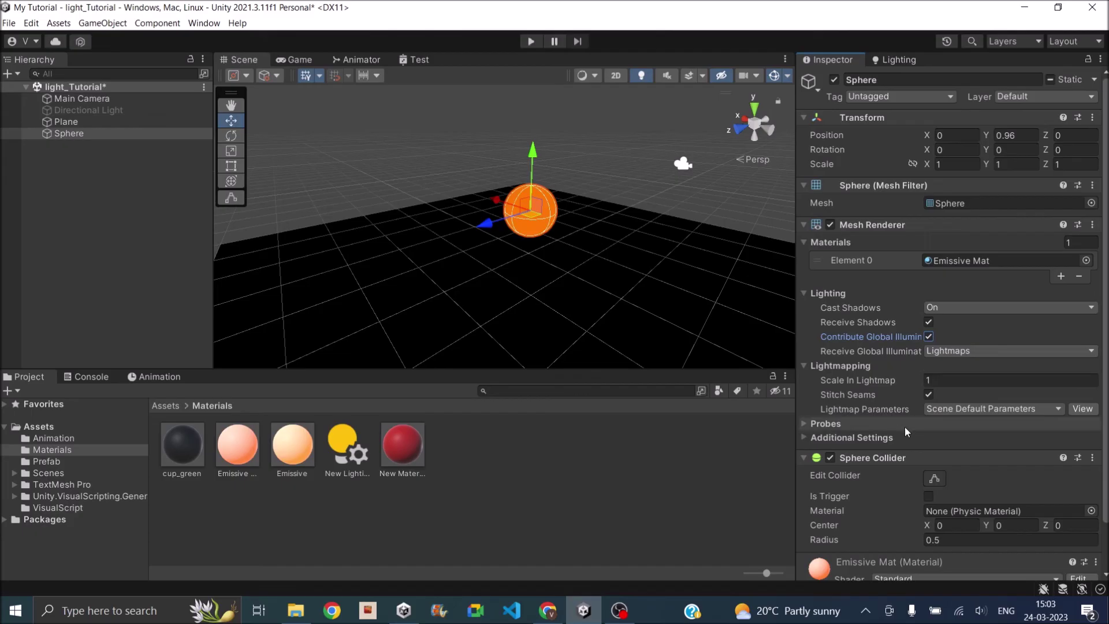
{"action": "scroll", "coordinate": [879, 473], "scroll_direction": "down", "scroll_amount": 2}
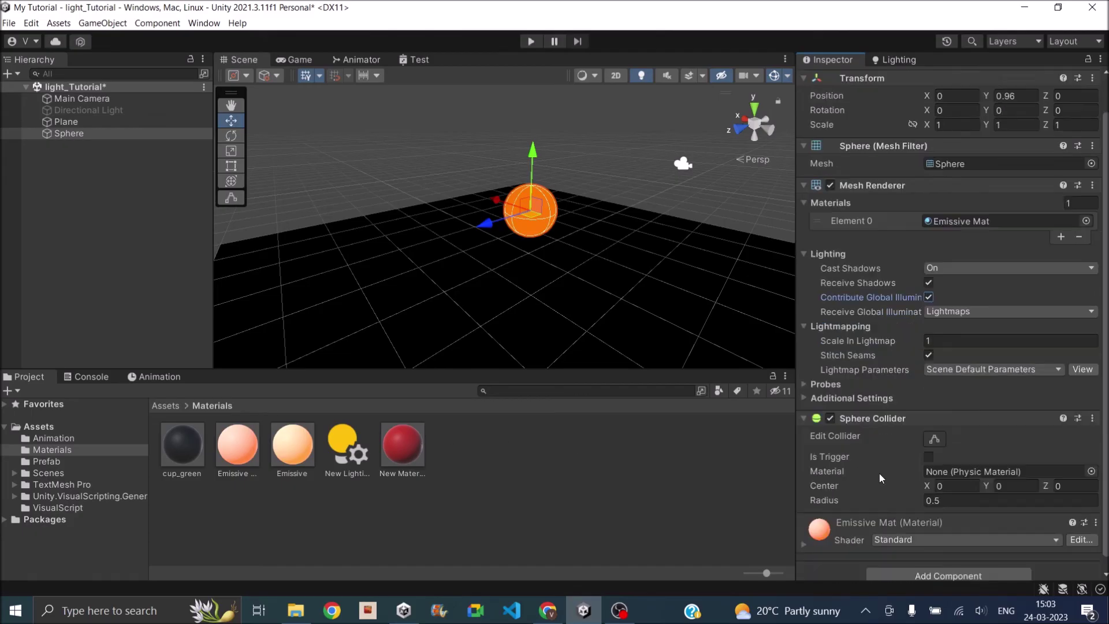
{"action": "left_click", "coordinate": [906, 62]}
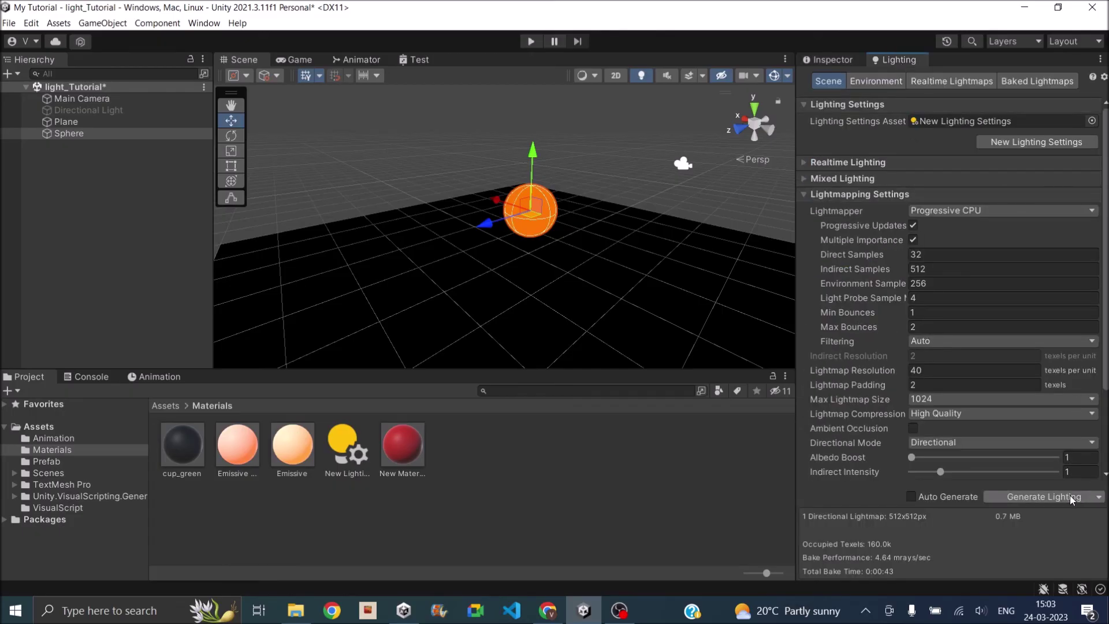
{"action": "left_click", "coordinate": [1055, 497]}
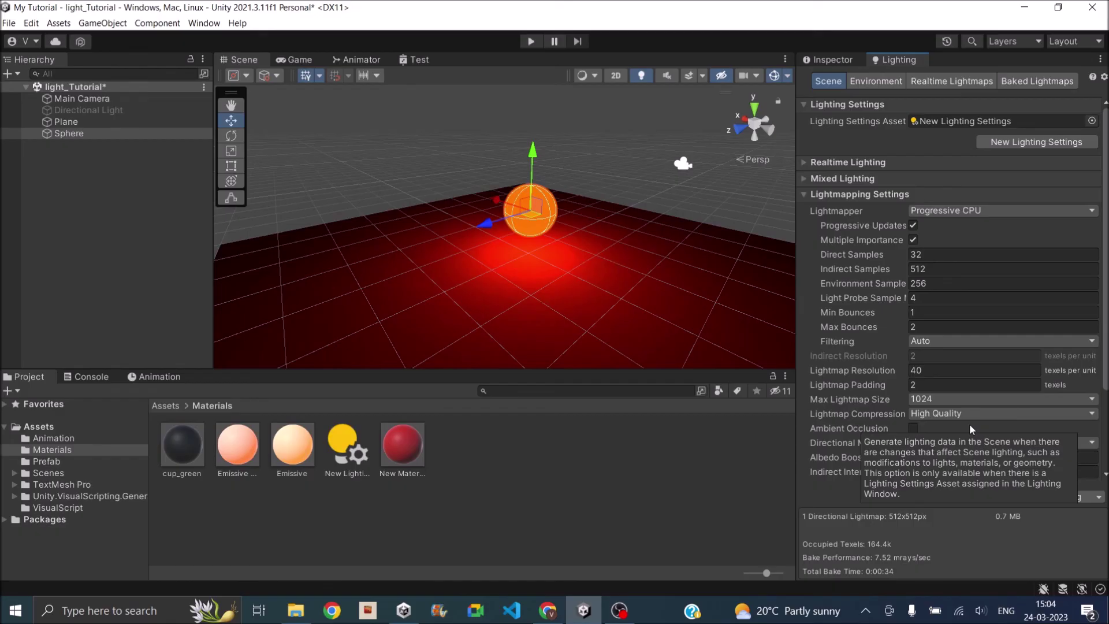
Add a cube to the scene and move it along its Z axis to stand beside the glowing sphere.
{"action": "left_click", "coordinate": [9, 74]}
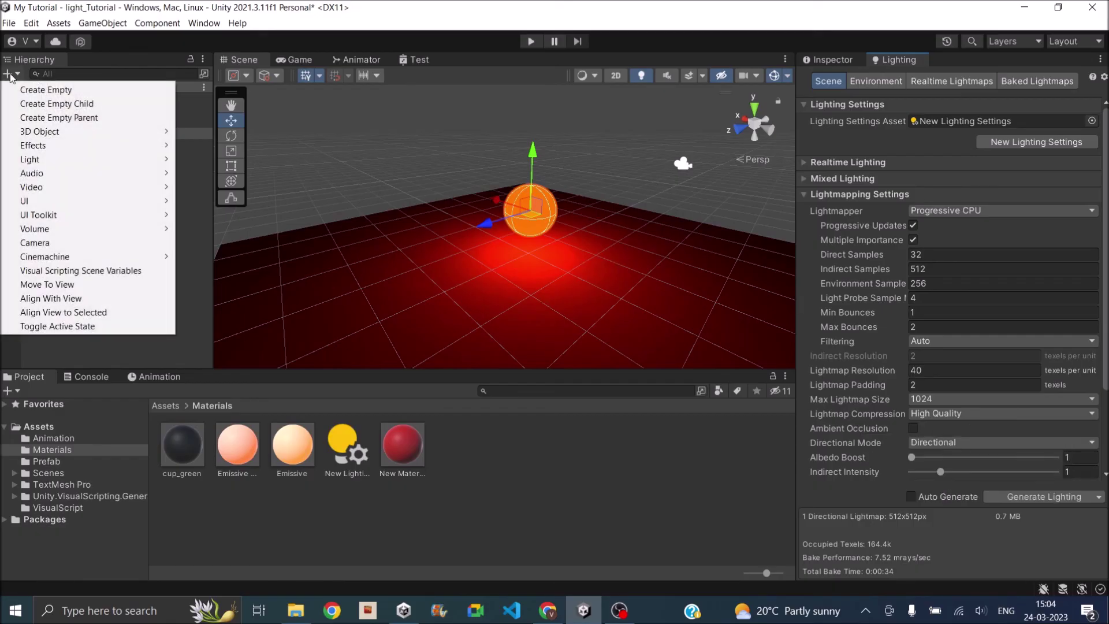
{"action": "mouse_move", "coordinate": [63, 132]}
{"action": "left_click", "coordinate": [188, 130]}
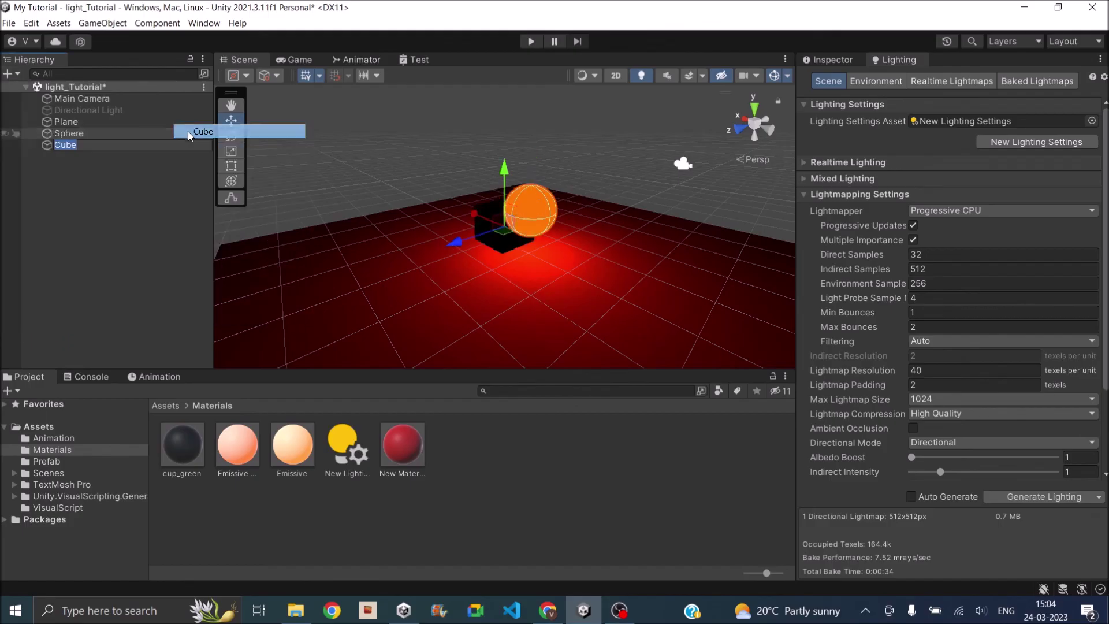
{"action": "left_click_drag", "start_coordinate": [460, 240], "coordinate": [391, 248]}
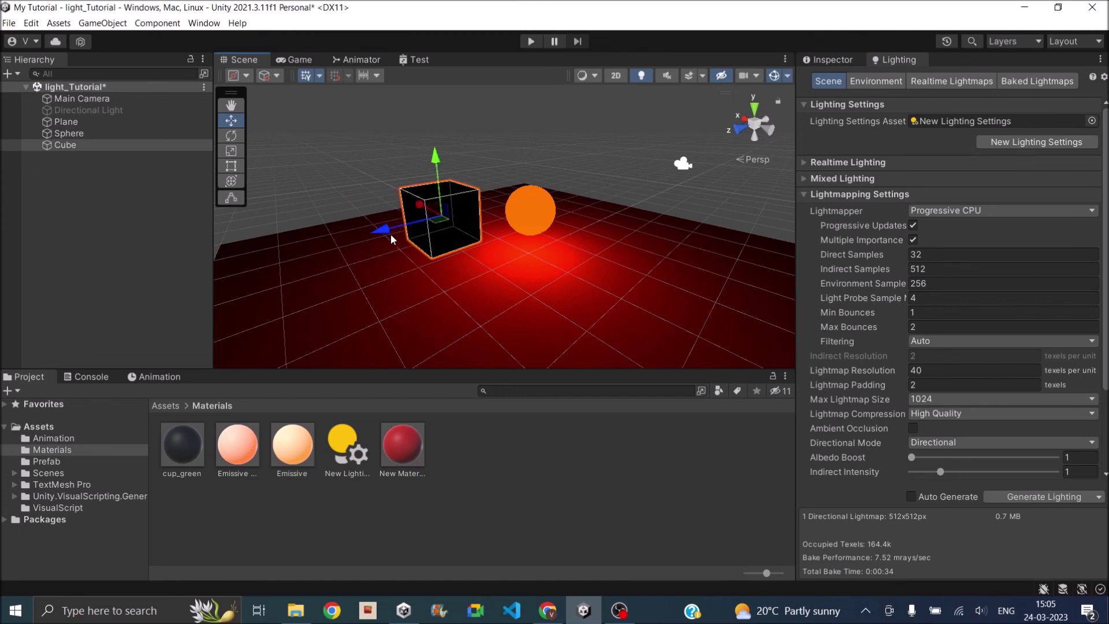